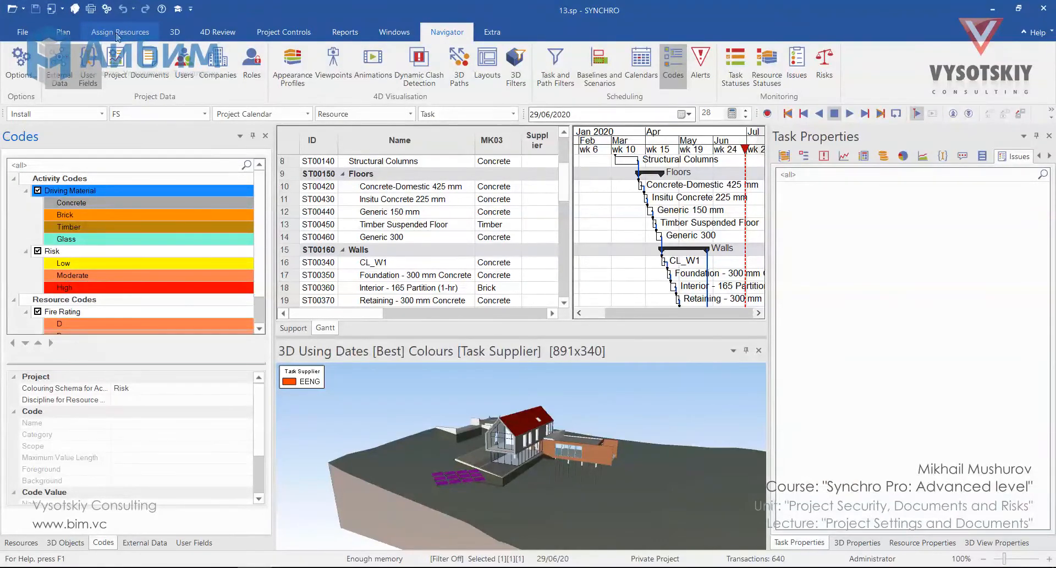
Open the Project window to access the project settings
click(116, 60)
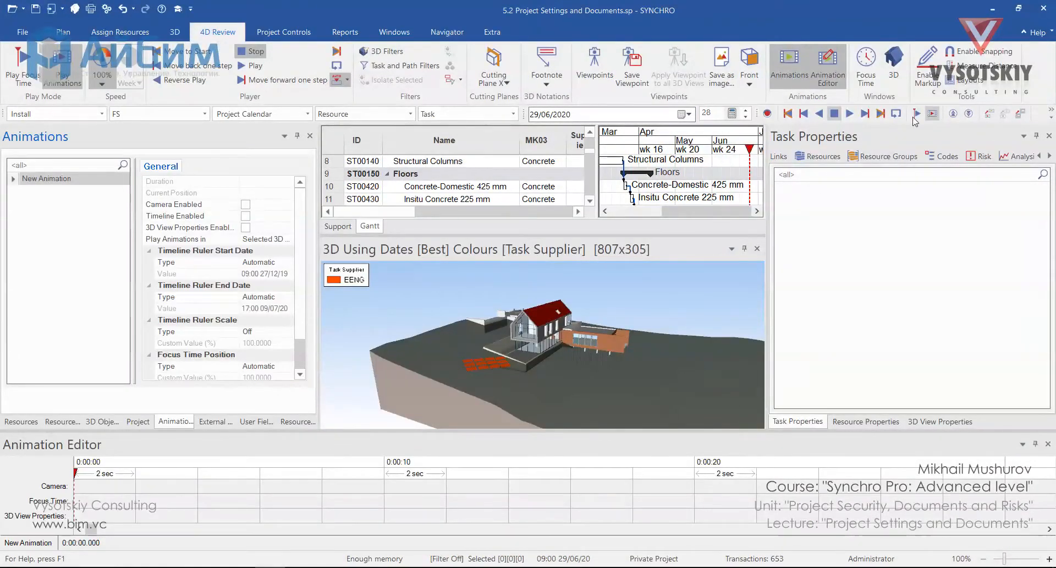
Add Camera and Focus Time keyframes at 0:00 for the project start and at about 20 seconds for the project end
click(788, 114)
click(78, 486)
click(77, 500)
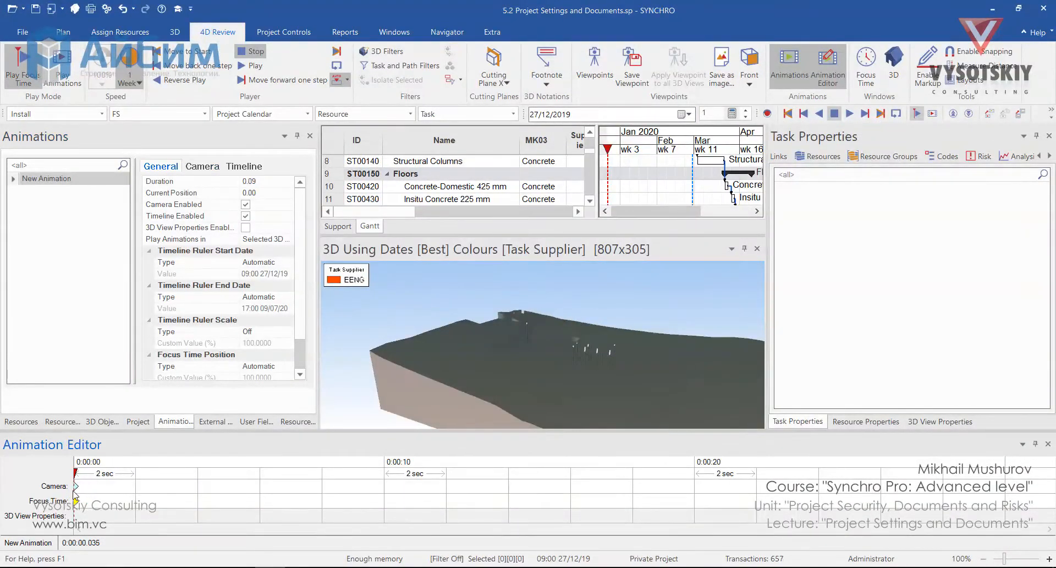
click(880, 113)
double_click(693, 487)
double_click(696, 500)
Preview New Animation along its timeline and at about 4 seconds in its export settings, without exporting it
click(932, 114)
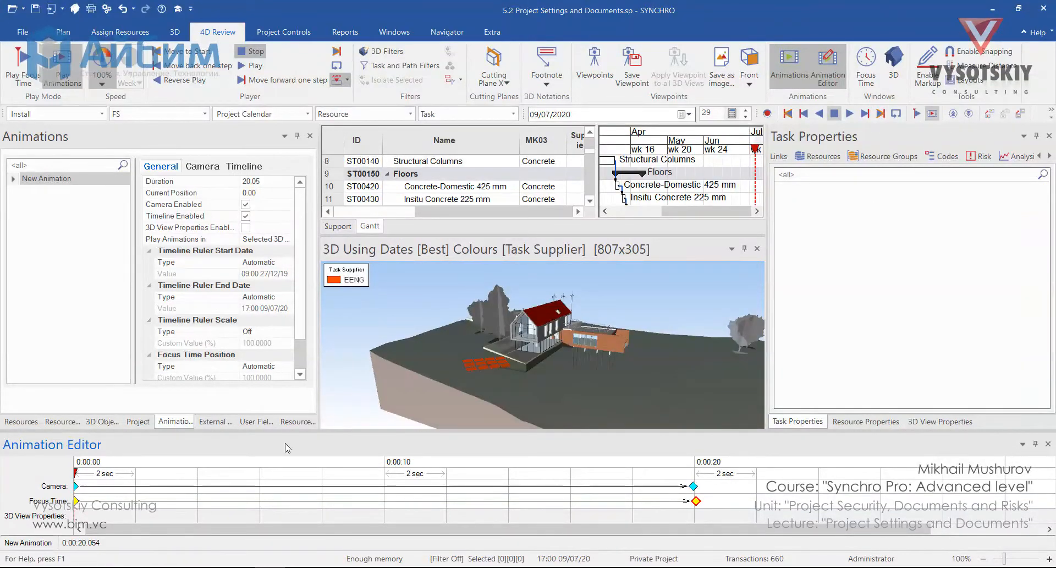
drag(76, 473, 604, 490)
right_click(57, 177)
click(151, 355)
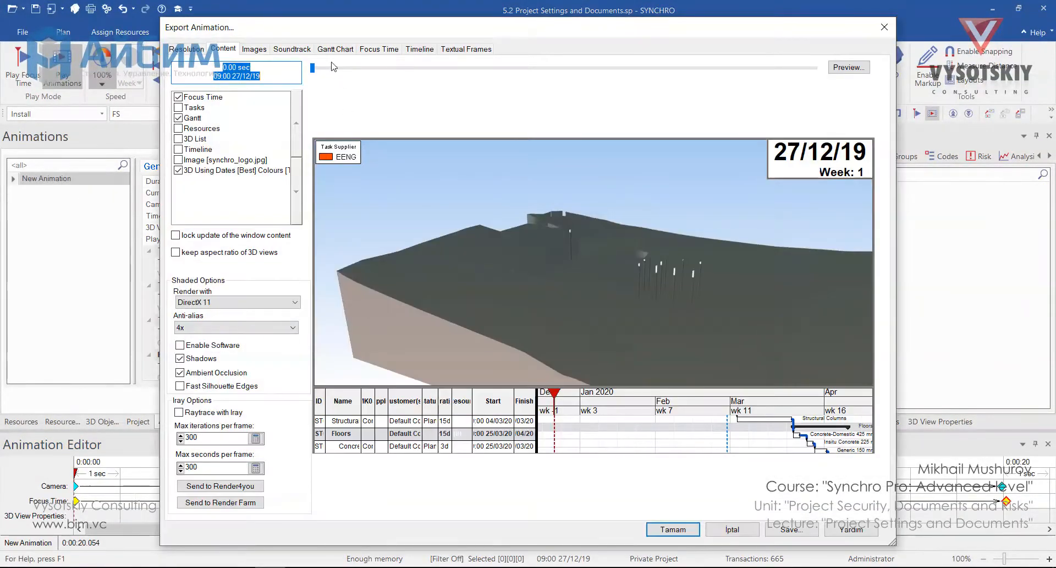
click(343, 70)
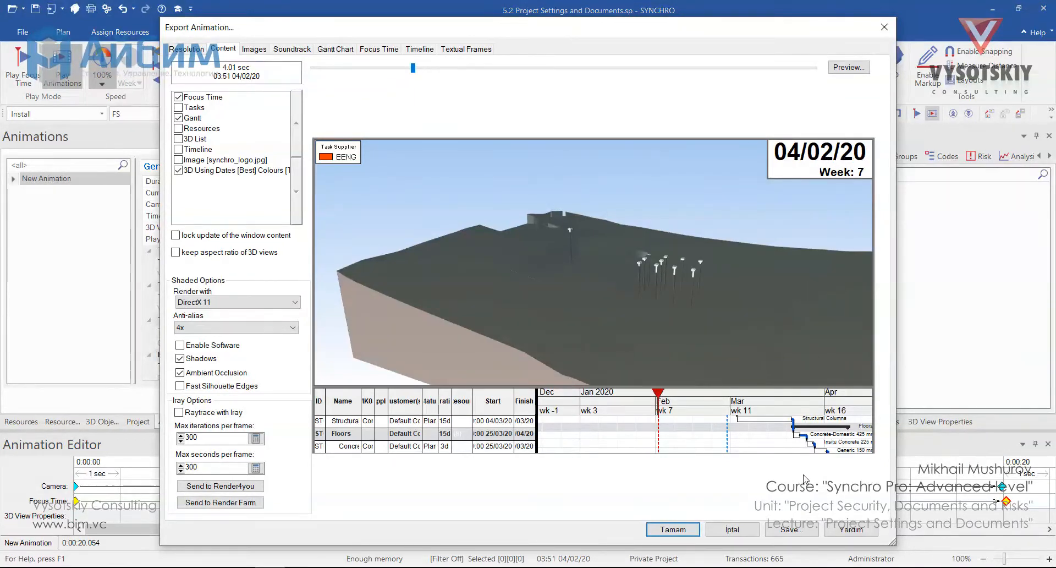
click(735, 529)
Set the Project Date Zero to 24 January 2020 in the project's scheduling settings
click(138, 421)
click(291, 222)
click(305, 221)
click(437, 232)
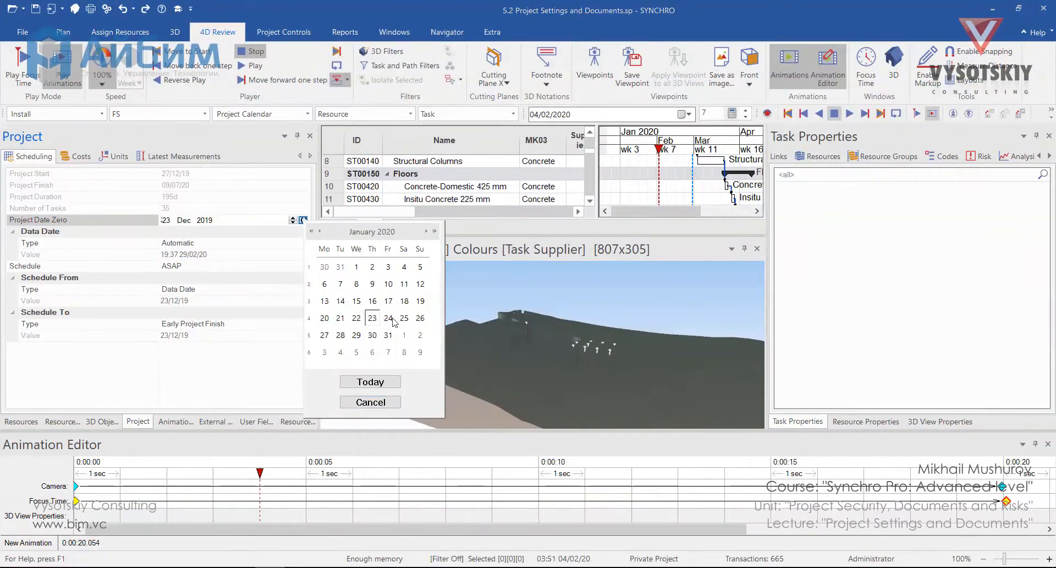
click(392, 319)
Set the export focus time display of New Animation to show time, weekday, full date, month and week number
click(175, 421)
right_click(67, 178)
click(117, 351)
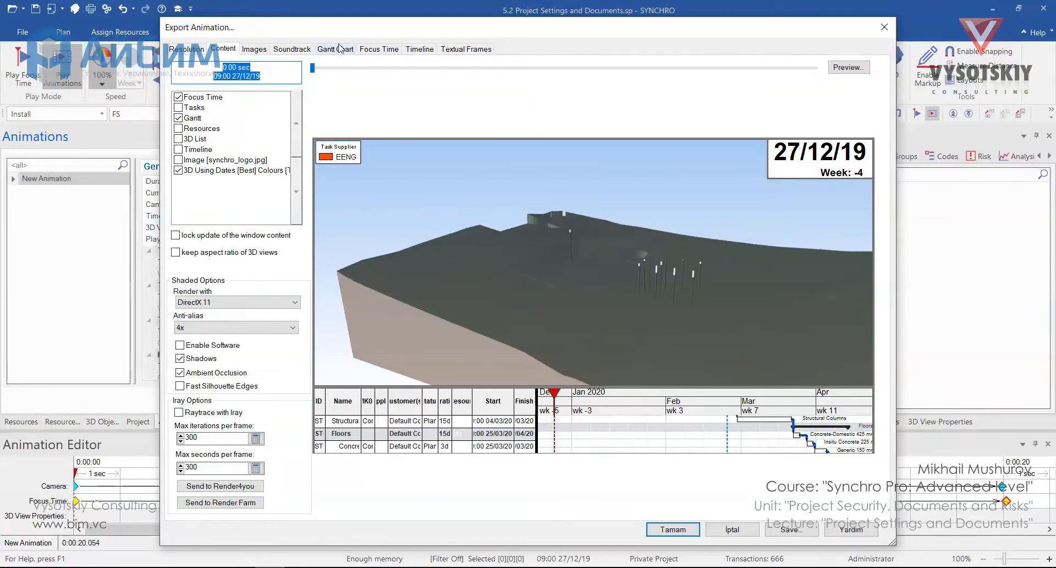
click(378, 50)
click(385, 87)
click(260, 119)
click(239, 103)
Preview the export content at about 3.2 seconds and cancel the animation export
click(224, 49)
click(341, 70)
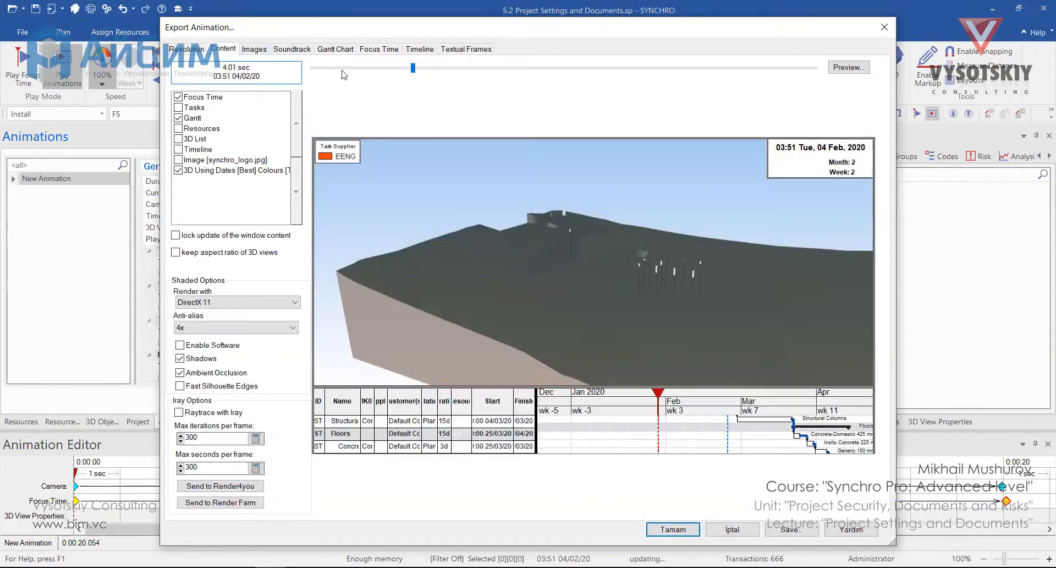
drag(342, 70, 391, 71)
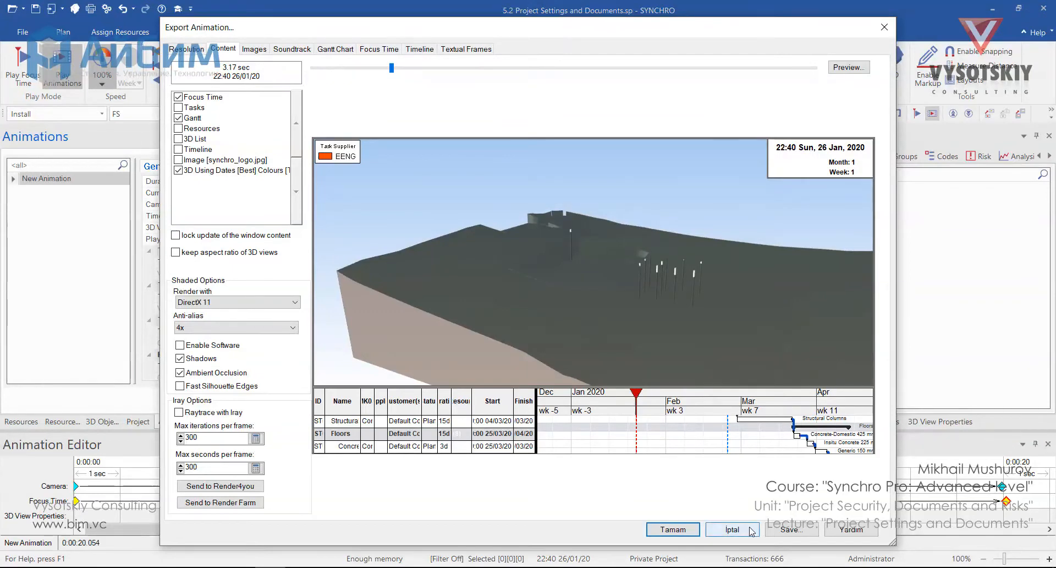
click(751, 531)
Close the Animation Editor and the Animations window
click(139, 421)
click(1047, 444)
click(178, 542)
click(310, 136)
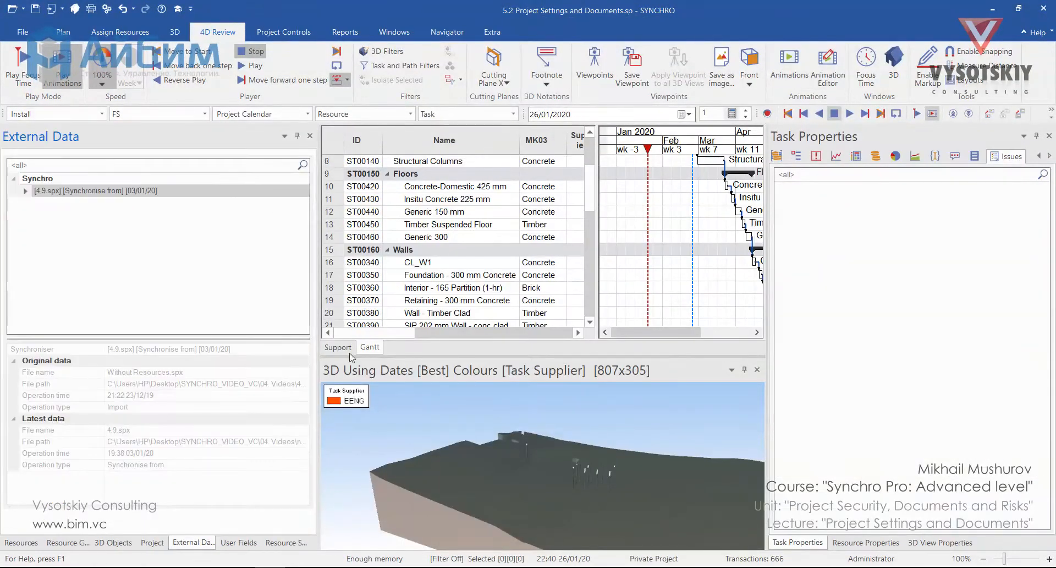
Set the Project Date Zero to 23/12/19 in the project's scheduling settings
click(152, 543)
click(213, 220)
click(301, 220)
click(313, 233)
click(319, 332)
Move the focus time to a date in February 2020
click(682, 114)
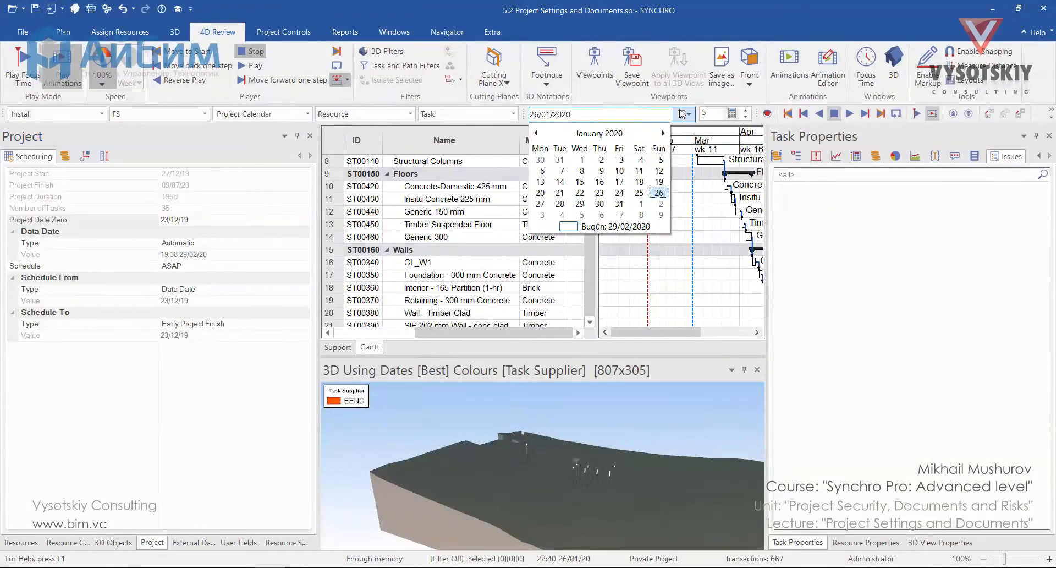
click(663, 132)
click(663, 132)
click(663, 133)
click(664, 132)
click(663, 132)
click(540, 204)
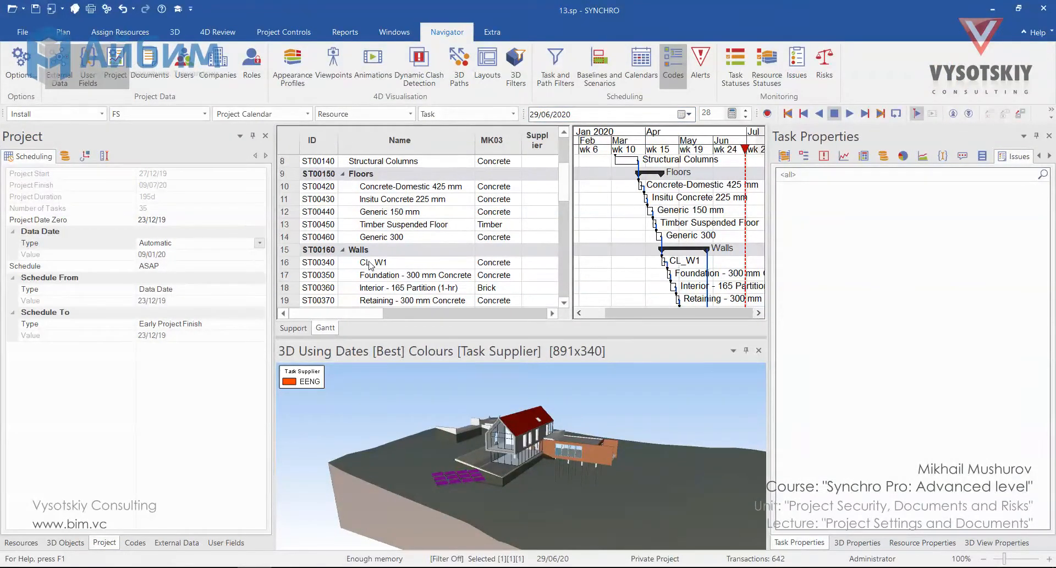
Set the project's Data Date type to Manual with the value 14/01/20
drag(613, 312, 577, 314)
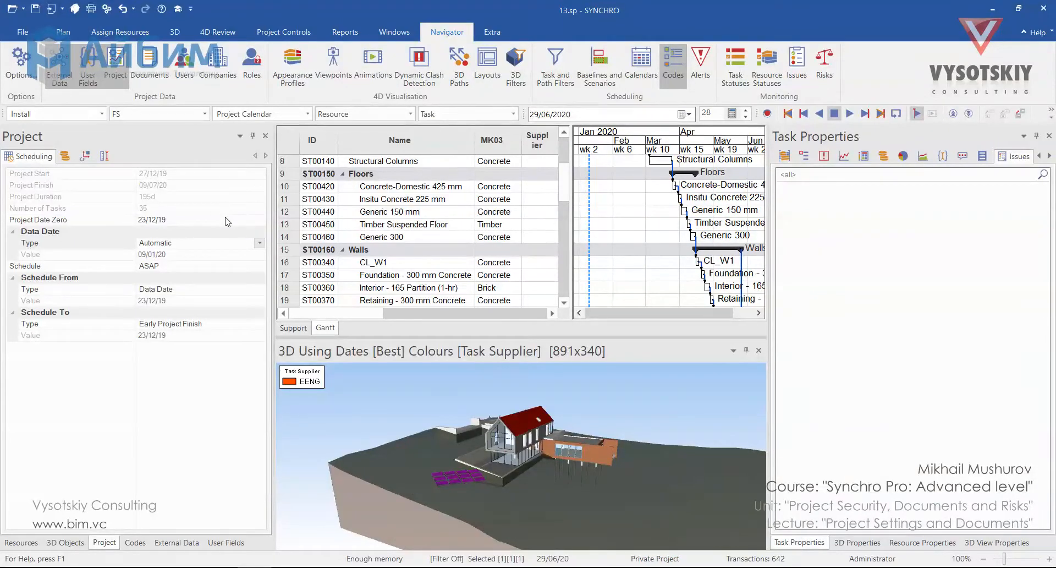
click(259, 242)
click(249, 266)
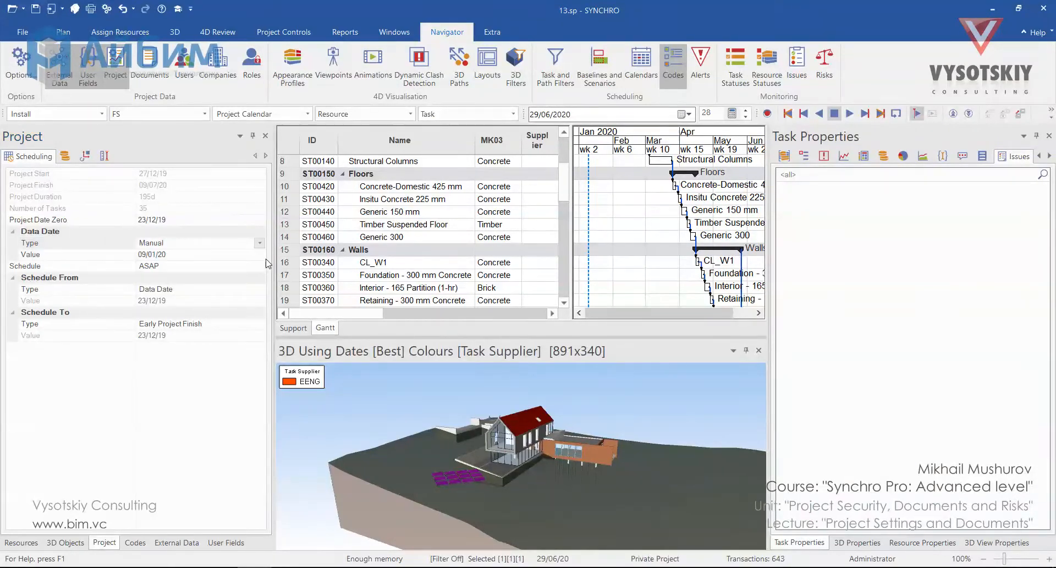
click(258, 254)
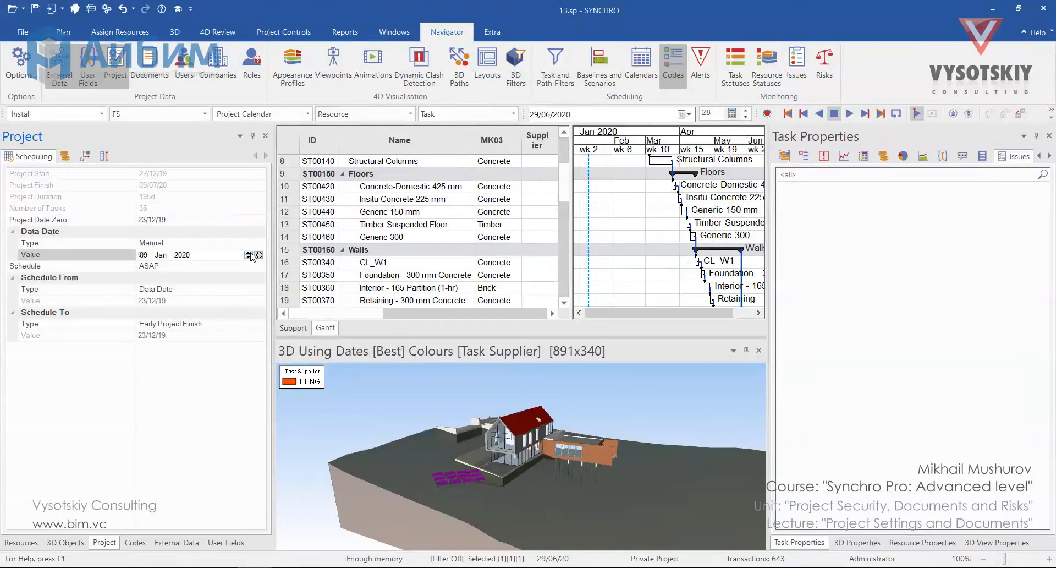
click(253, 242)
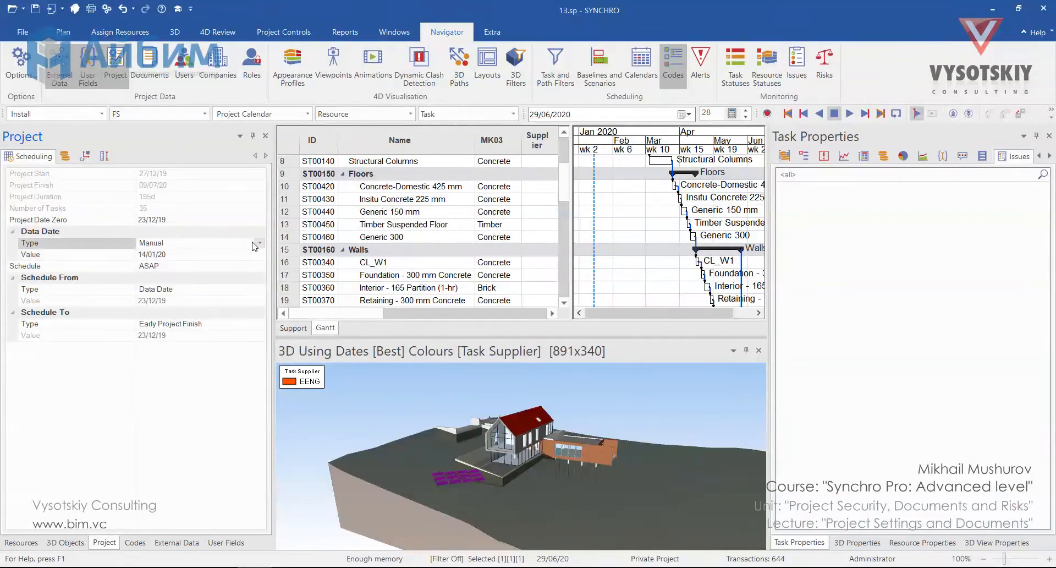
Set the Data Date type to Automatic and the Schedule option to ASAP
click(259, 242)
click(257, 255)
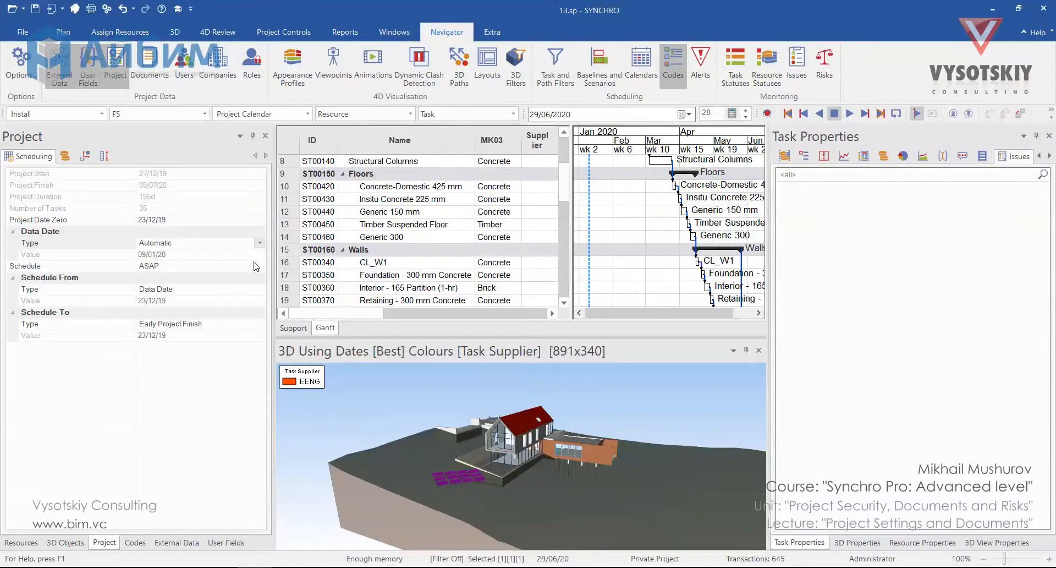
click(260, 266)
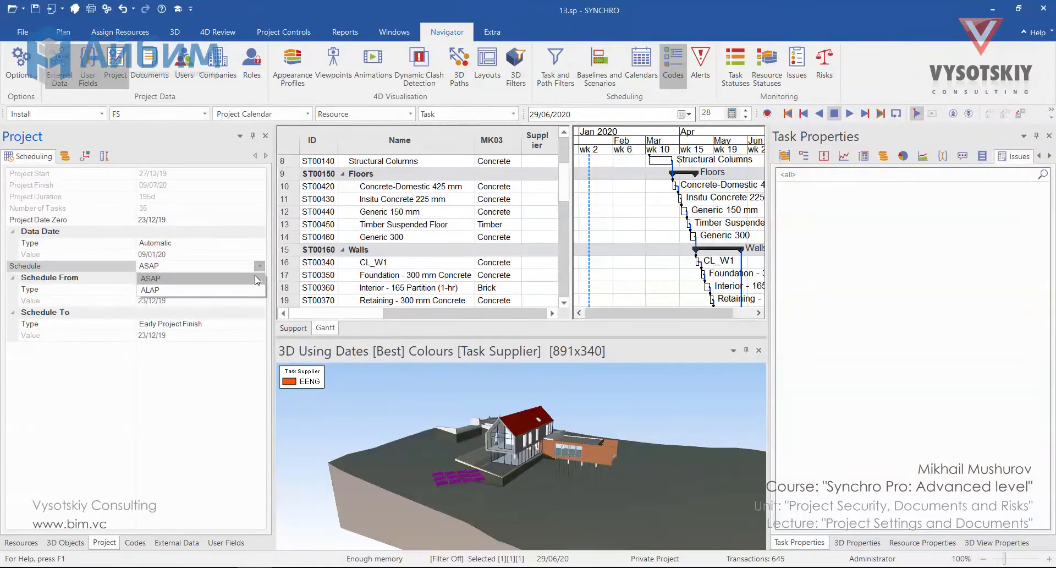
click(242, 280)
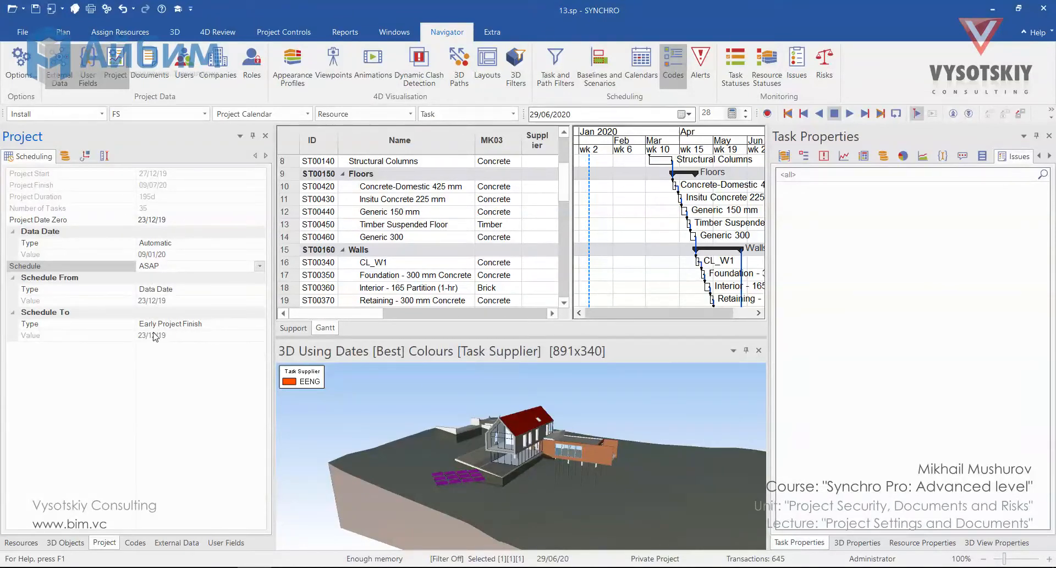
Show the project costs and add a fixed budgeted direct cost to the Generic 150 mm floor task
click(65, 156)
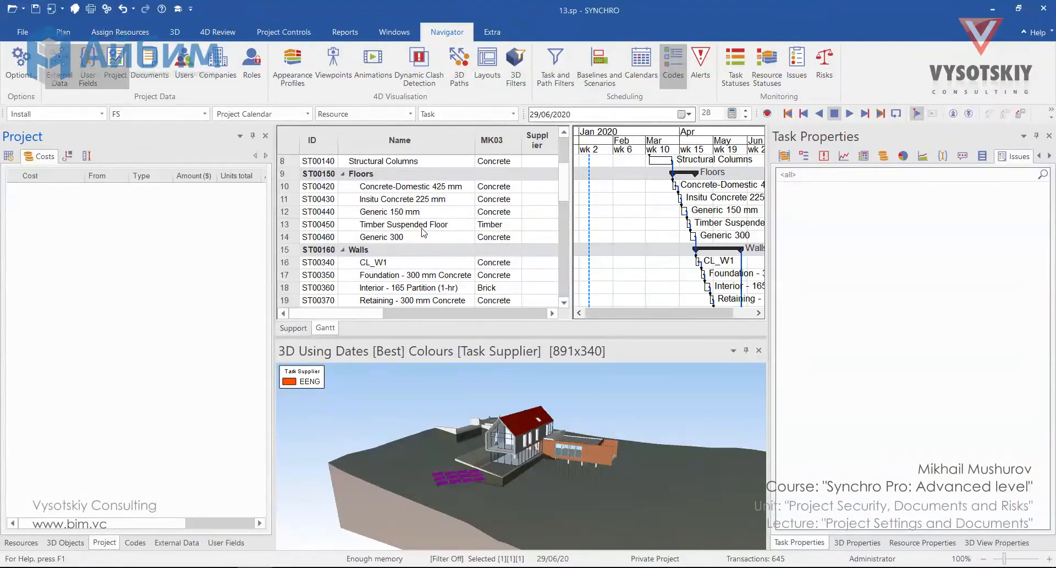
click(409, 213)
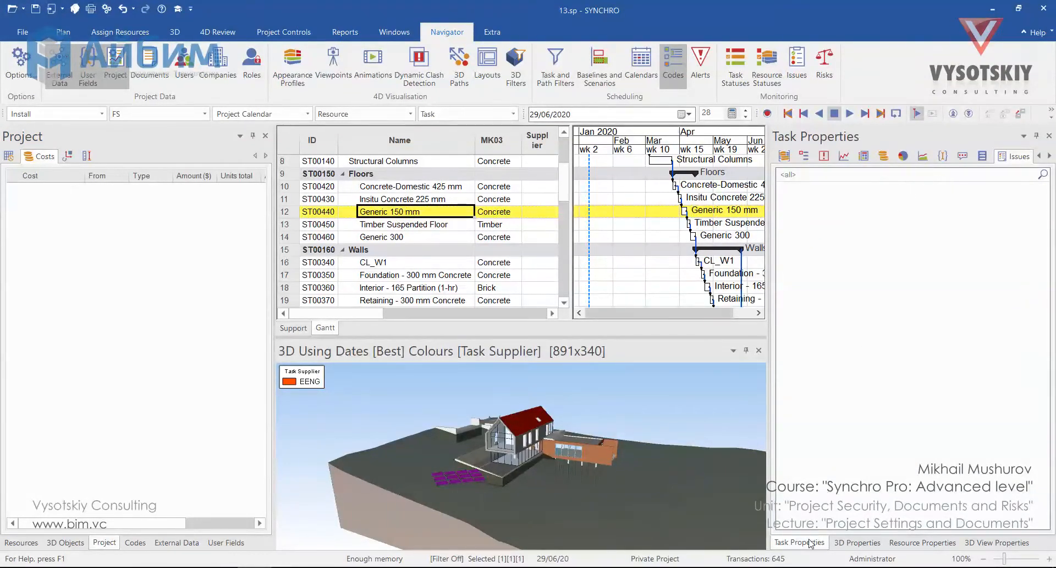
click(884, 157)
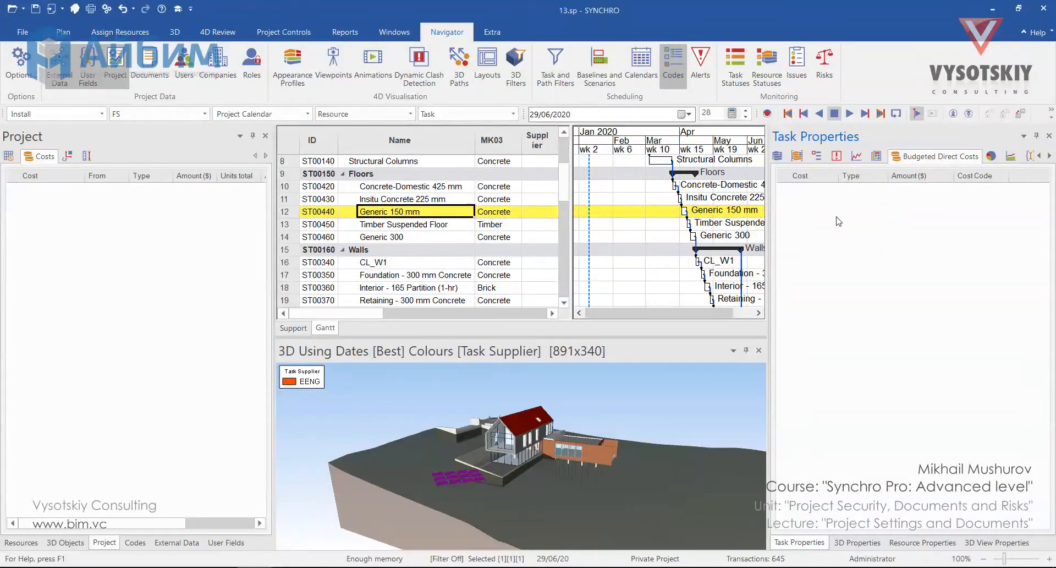
right_click(812, 219)
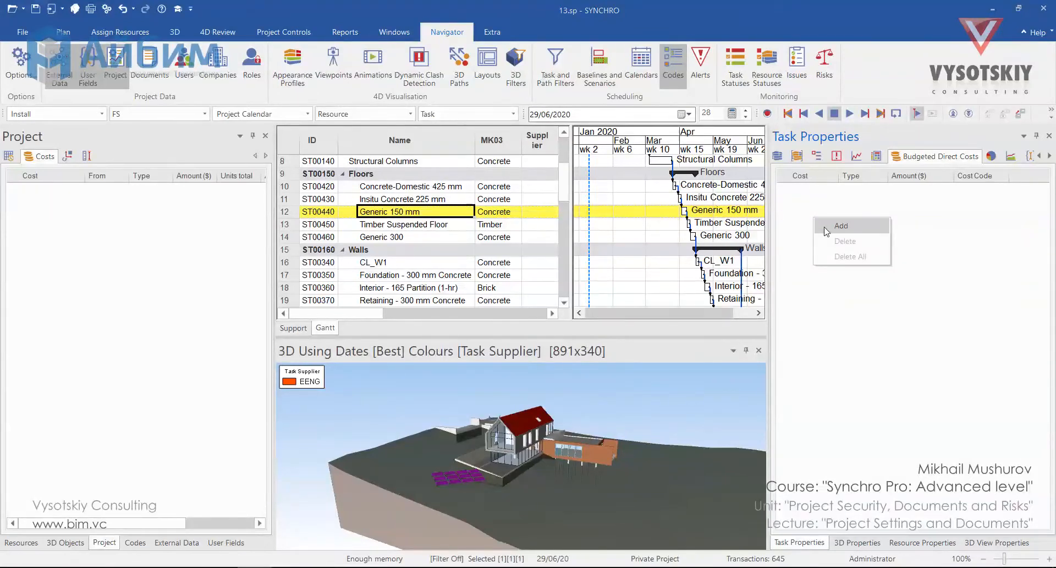
click(842, 226)
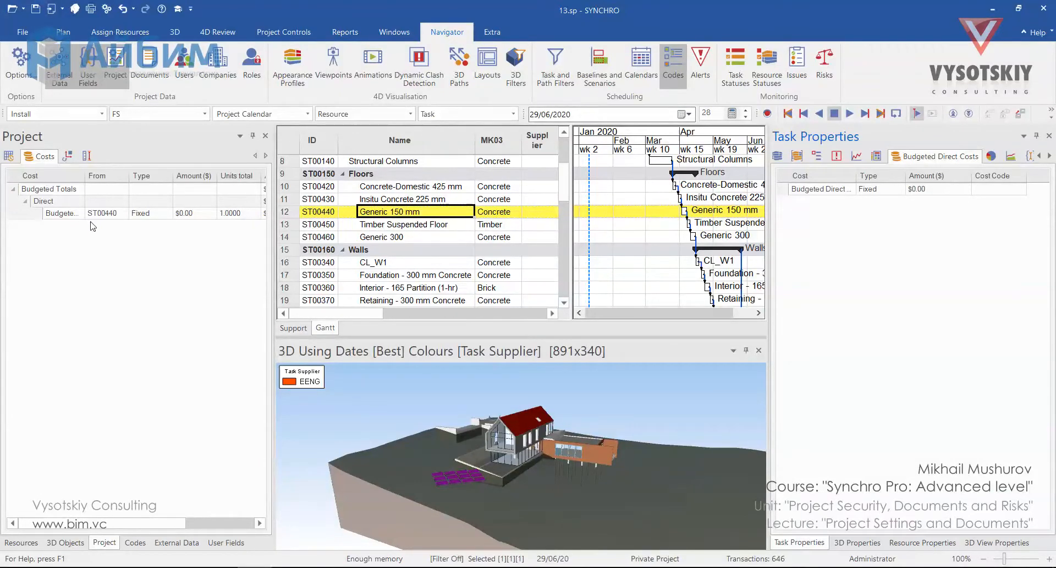
click(902, 188)
click(916, 189)
View the project's units and ground level settings and open its Latest Measurements list
click(69, 157)
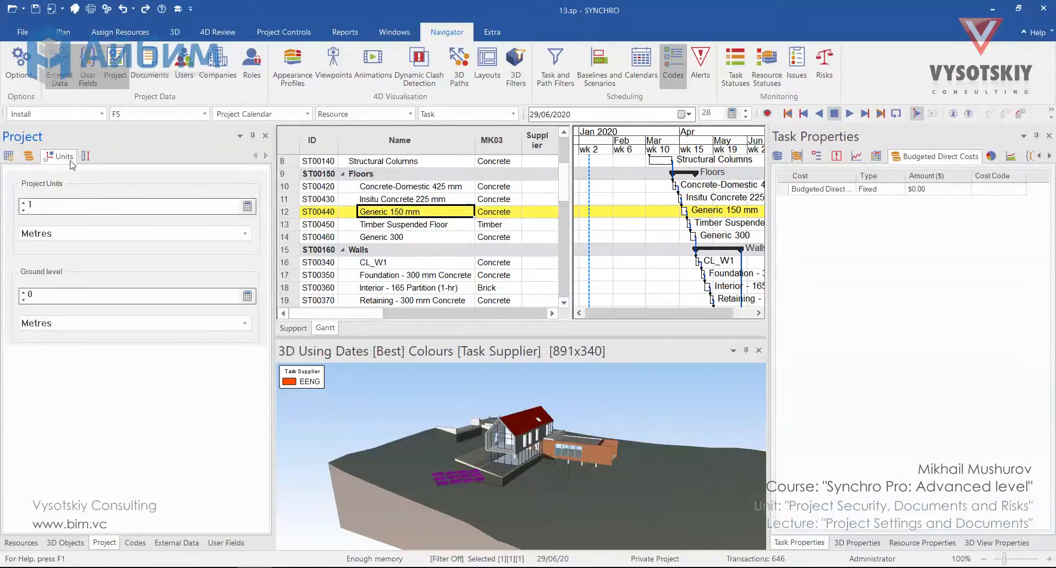
click(85, 155)
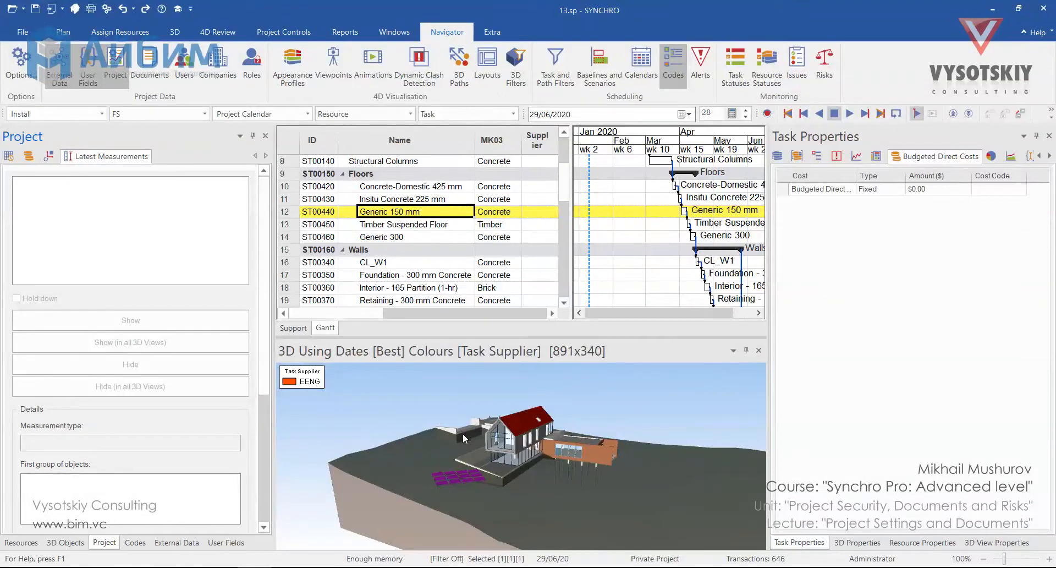
Start a distance measurement in the 3D view, show the Snapping toolbar and enable snapping
click(220, 33)
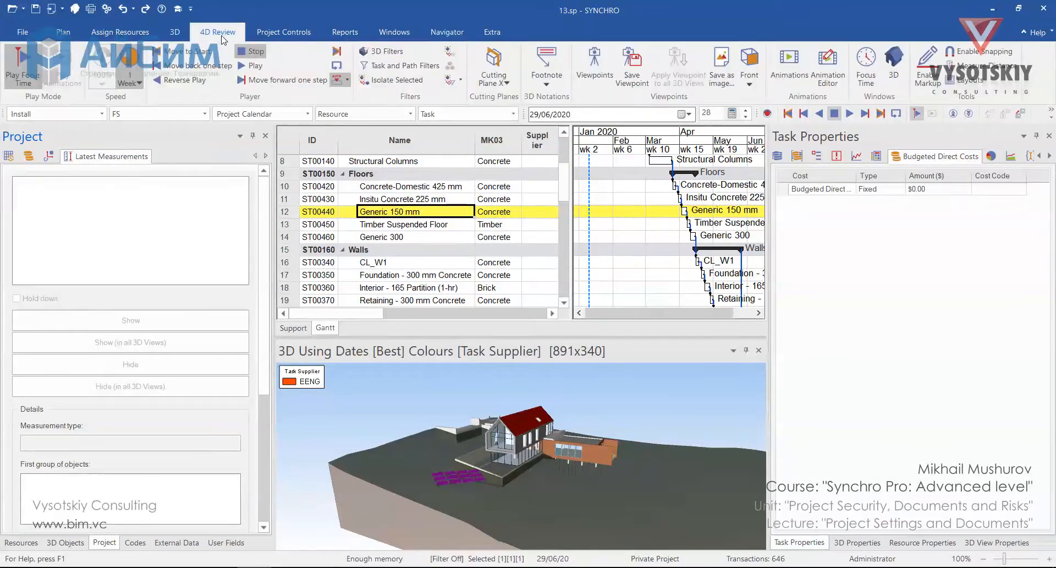
click(961, 68)
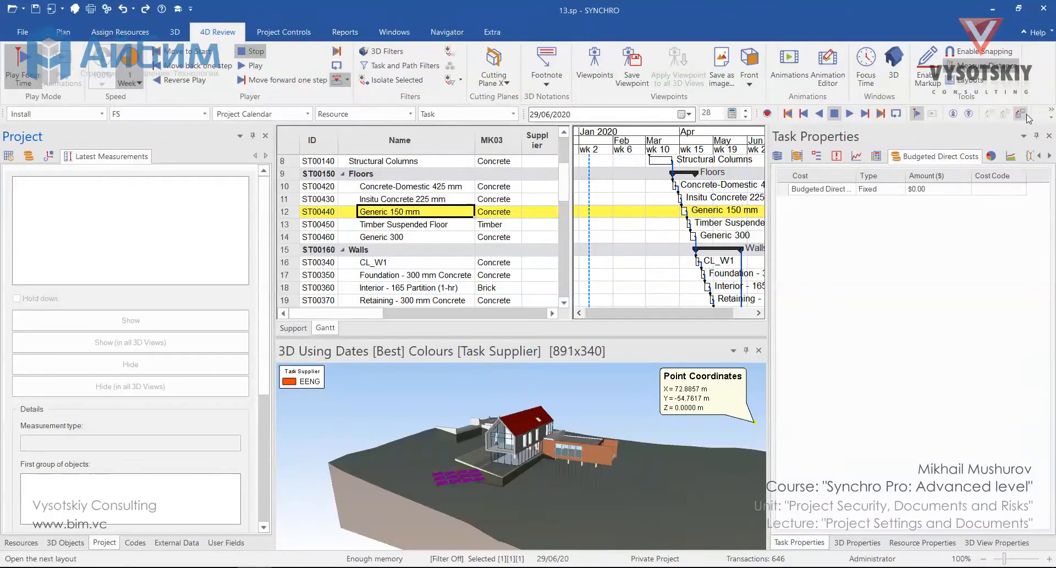
right_click(1043, 117)
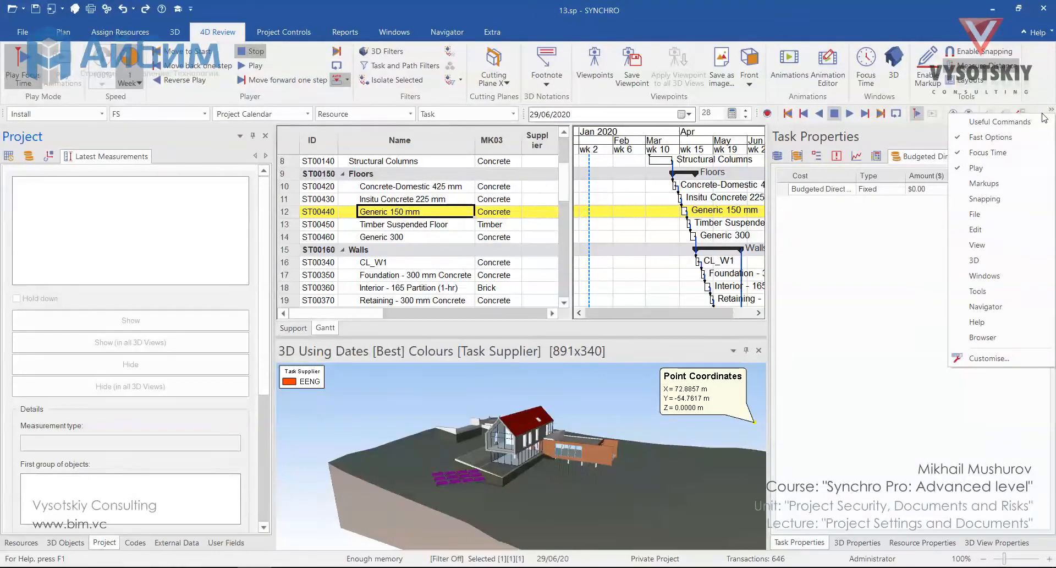
click(1030, 199)
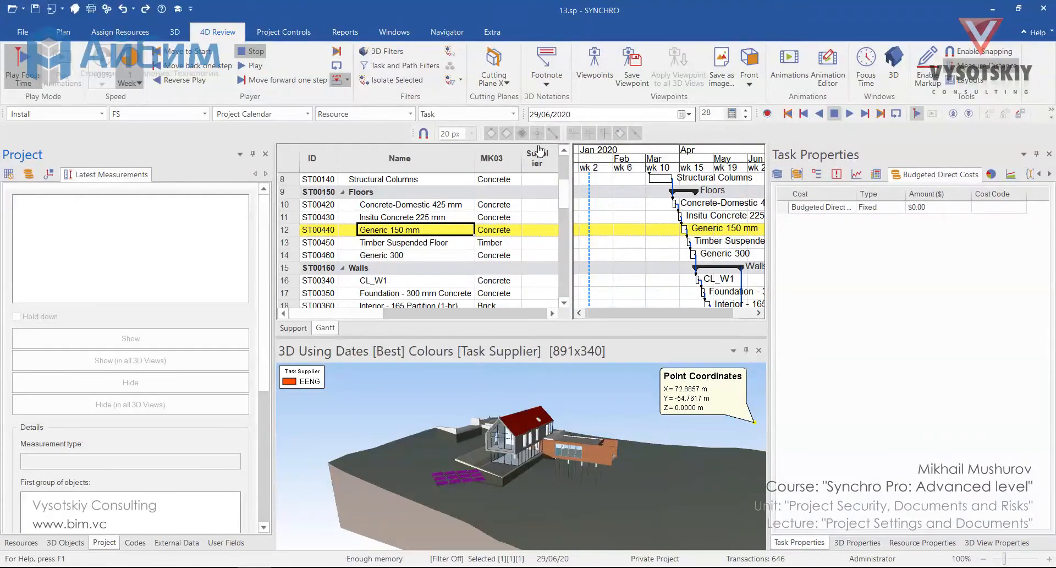
click(972, 52)
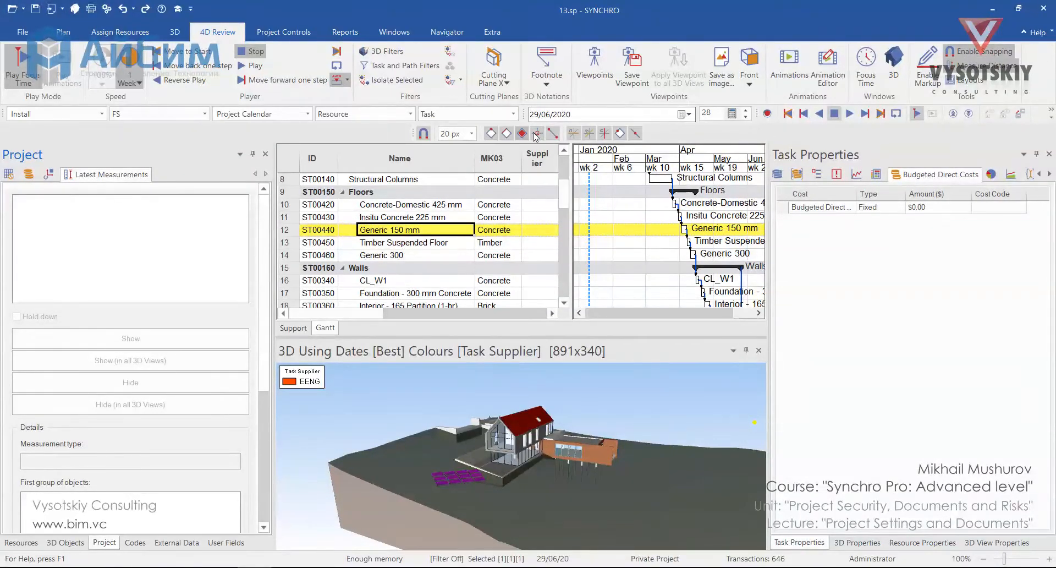
Measure the height of the extension's orange wall along its outer vertical corner edge
scroll(599, 471, up, 5)
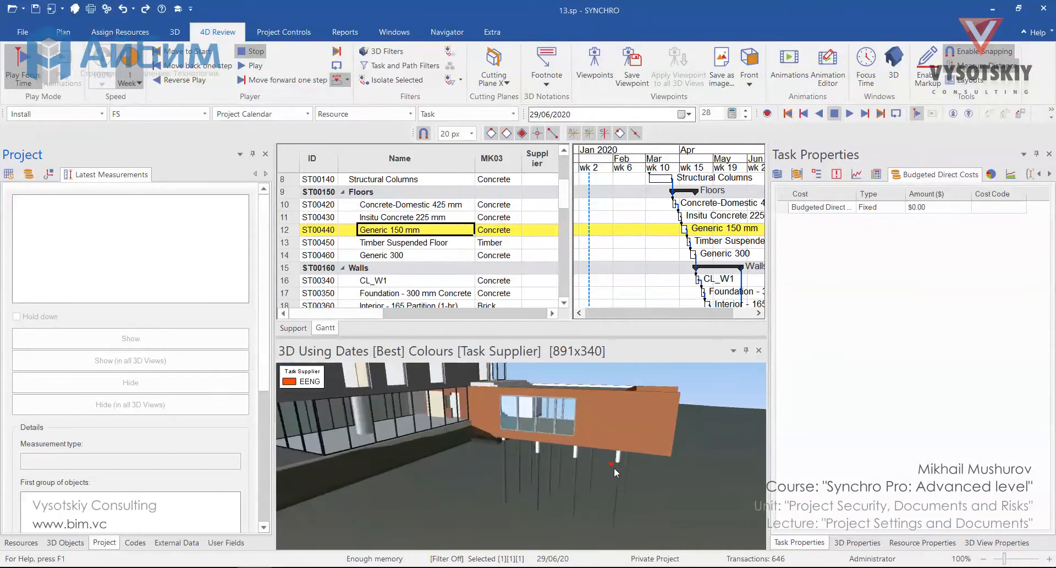
middle_drag(613, 467, 572, 479)
click(581, 481)
click(581, 480)
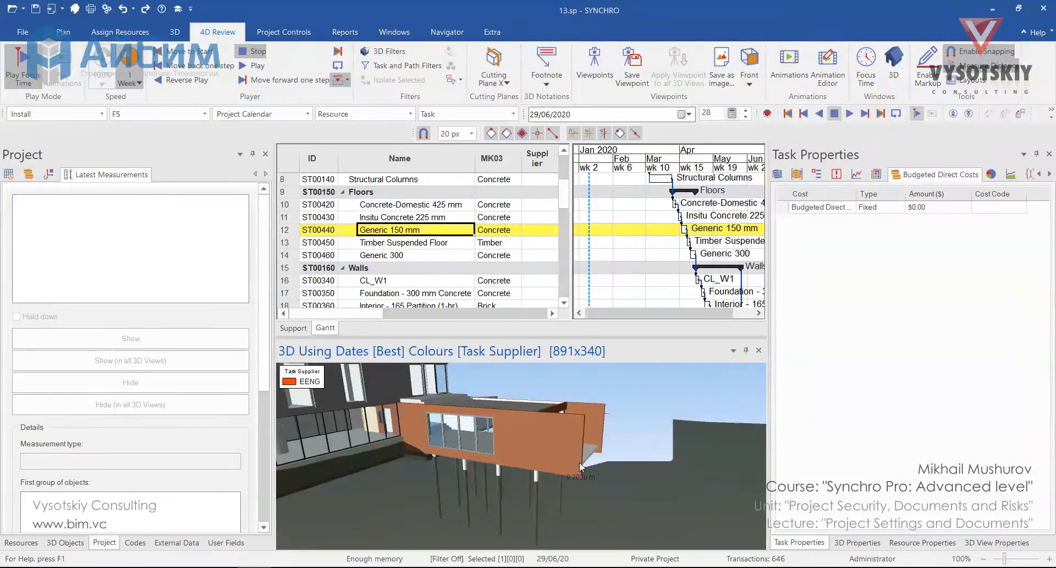
click(582, 414)
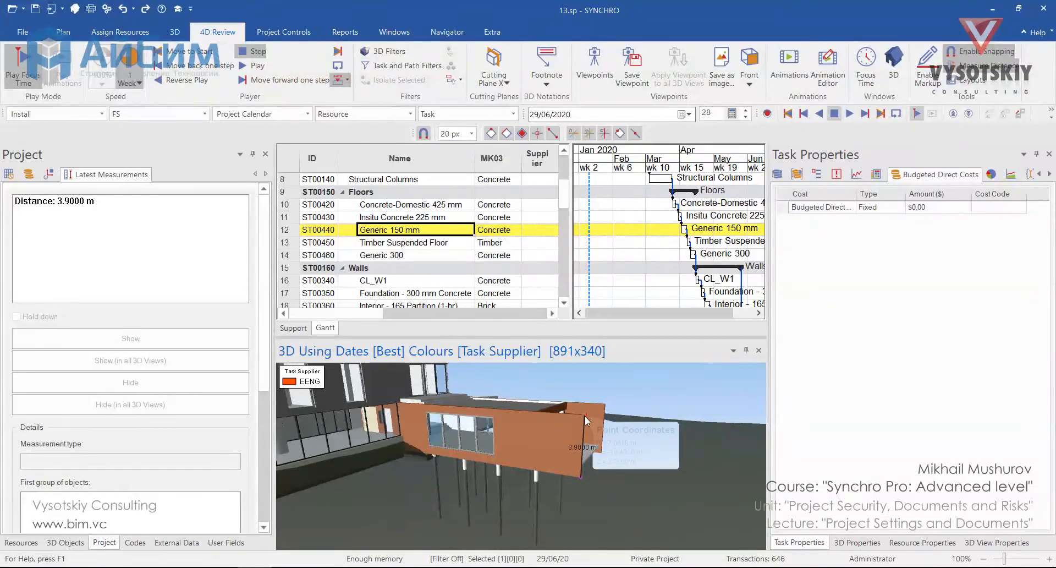
mouse_move(585, 416)
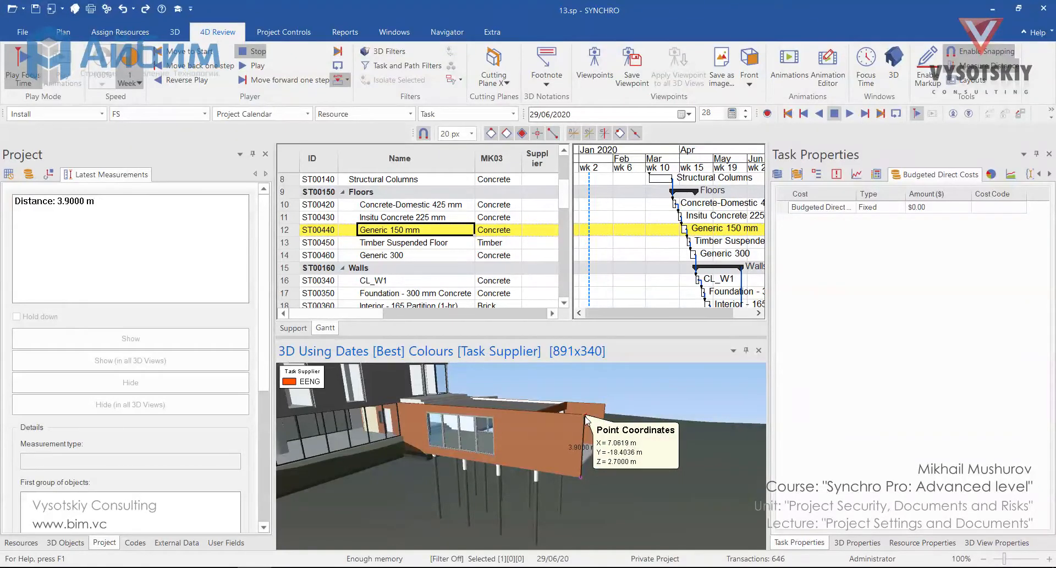
Finish the wall height measurement, review its details in Latest Measurements and delete it
click(585, 420)
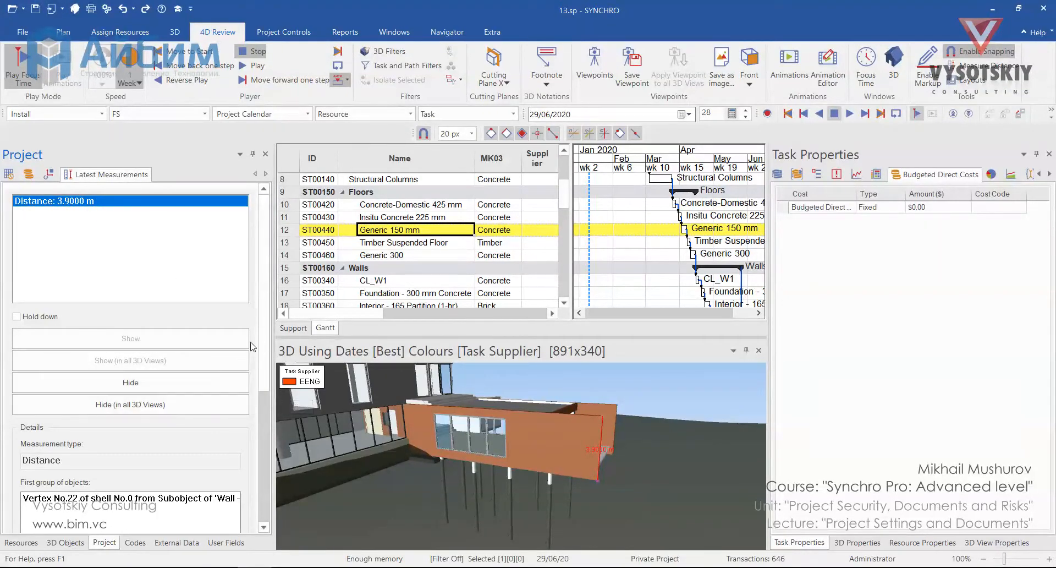
drag(265, 326, 268, 498)
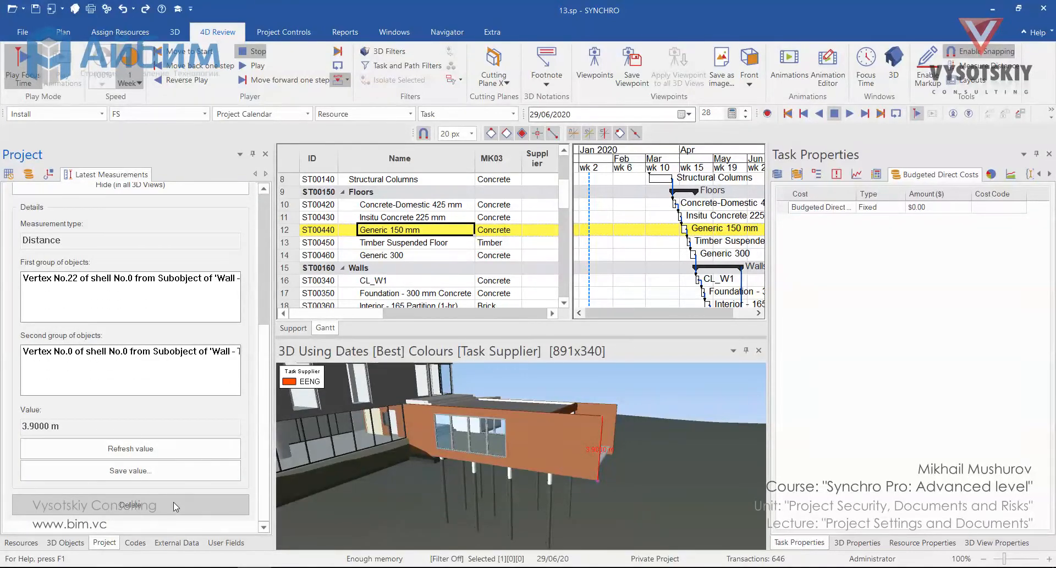
click(149, 509)
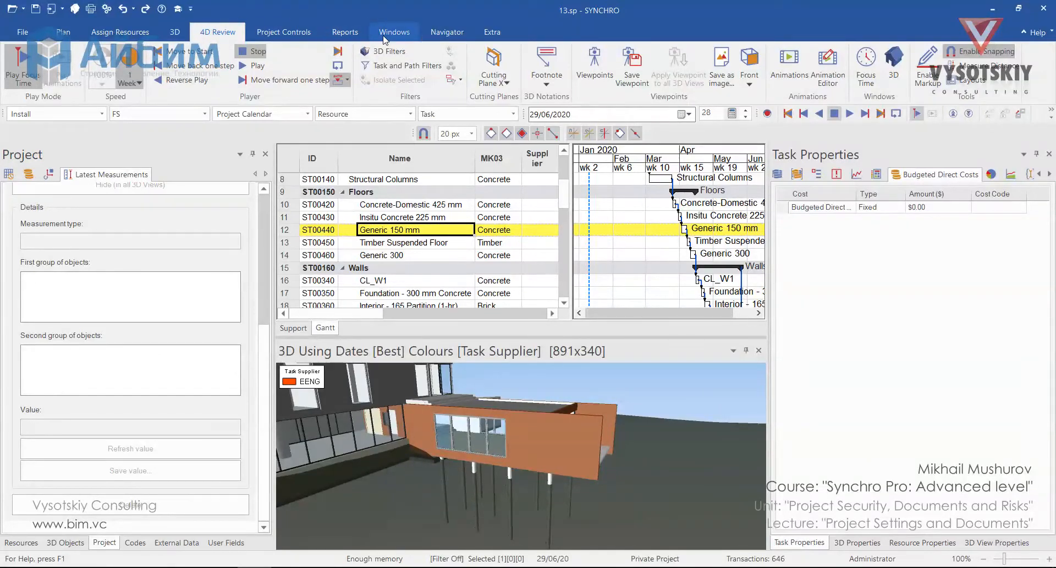
Open the project's Documents window
click(410, 33)
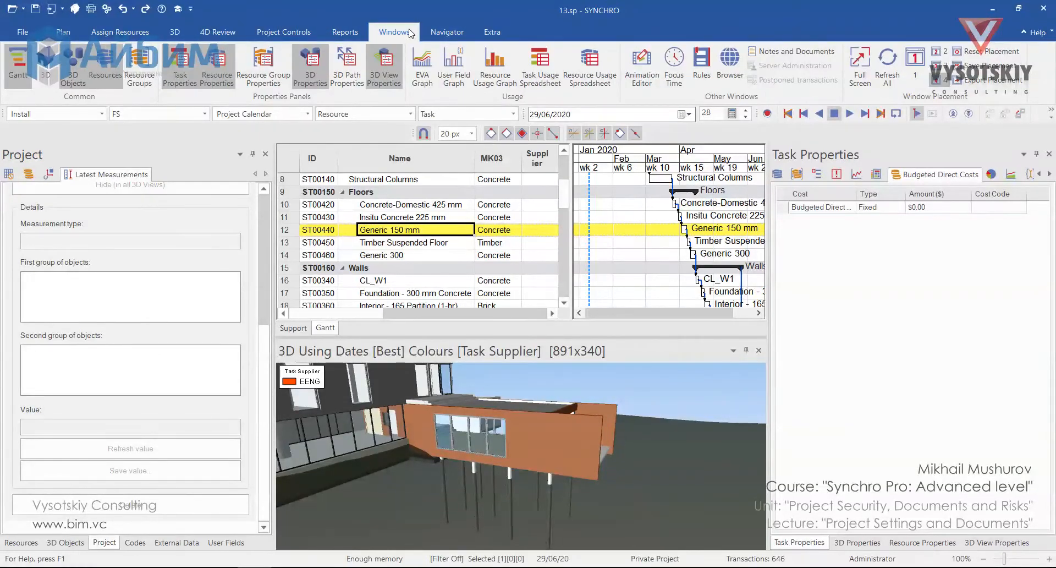
click(449, 34)
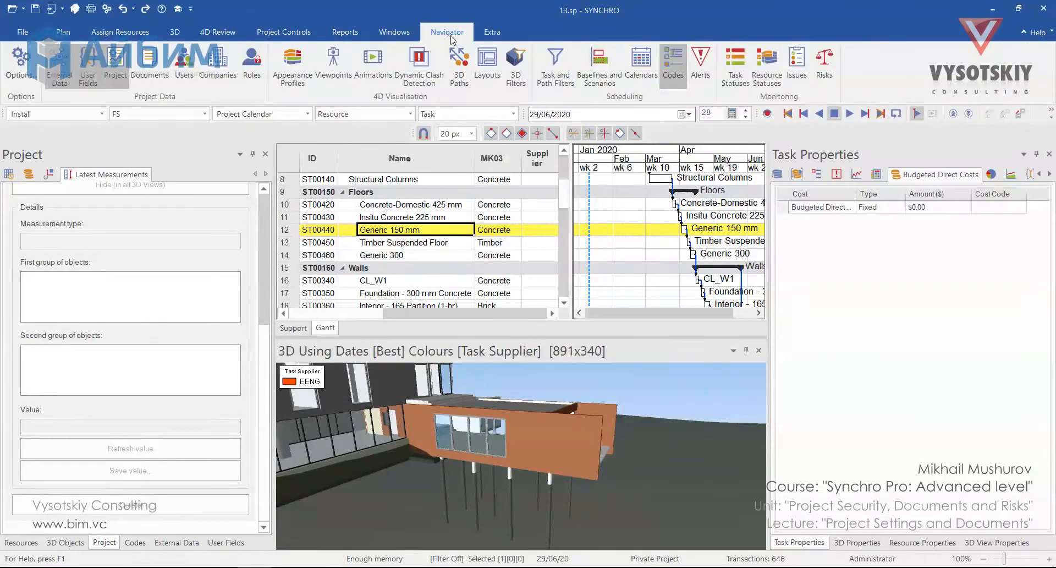
click(152, 73)
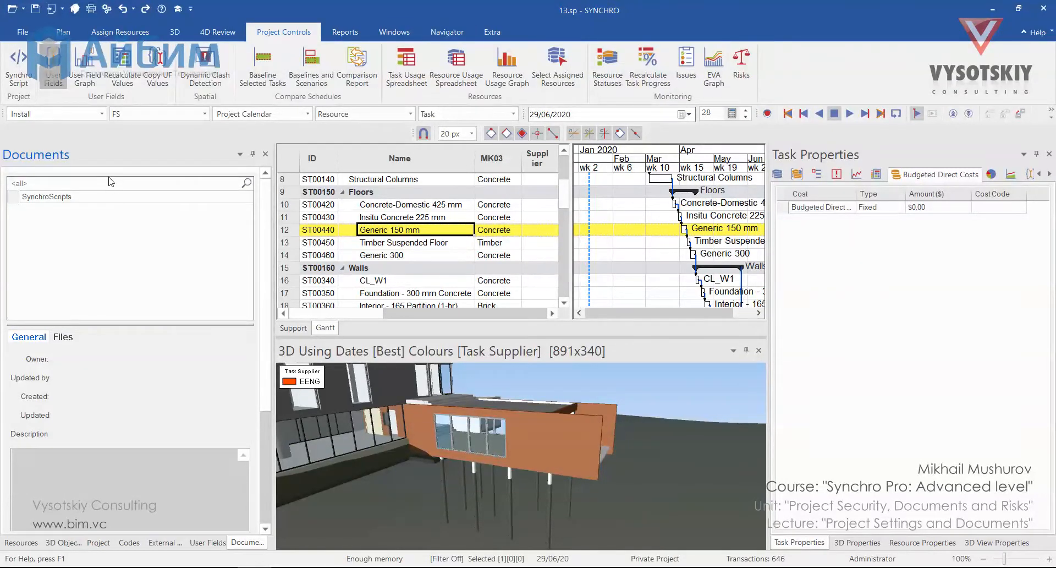
Inspect the Add Fire Rating.txt file stored in the SynchroScripts folder and its matching entry in the Script Interpreter
click(123, 196)
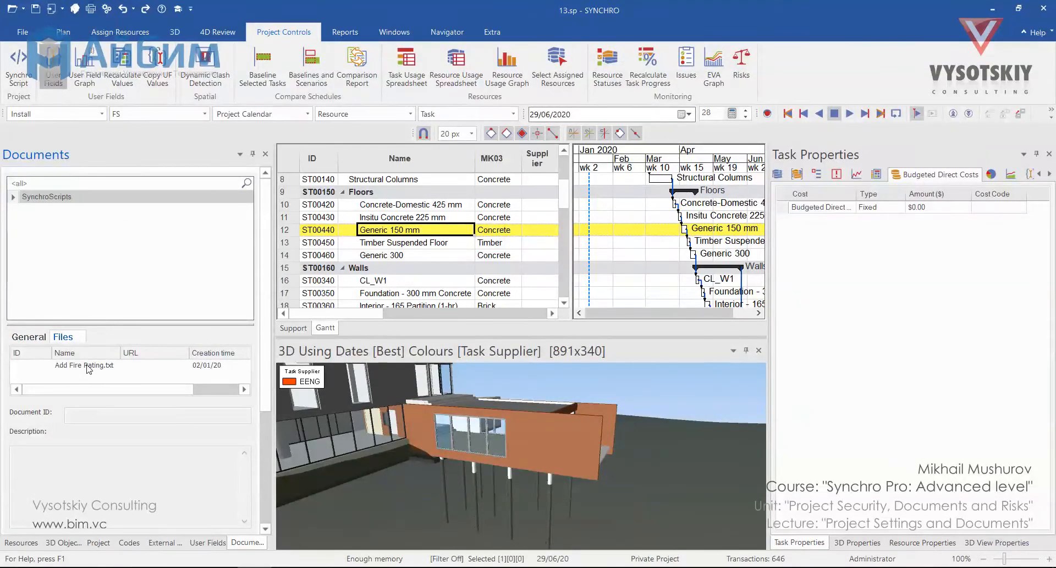
double_click(88, 365)
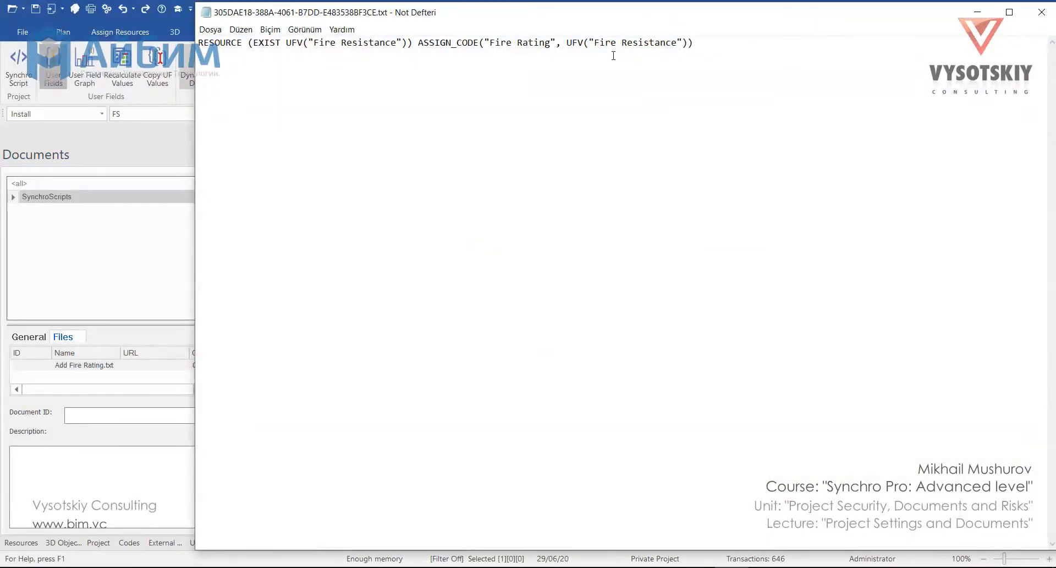
click(1042, 12)
click(18, 66)
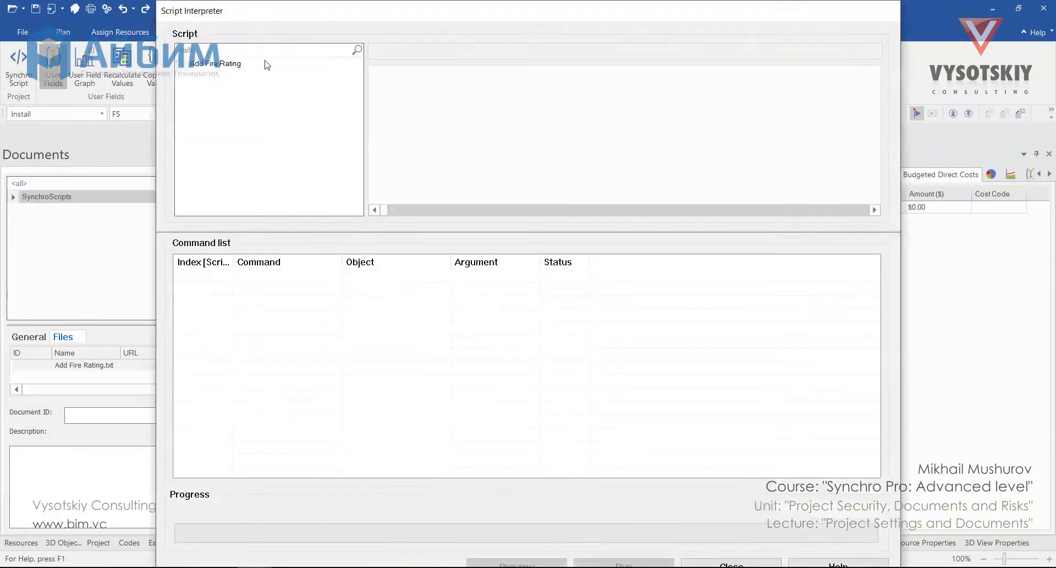
click(296, 66)
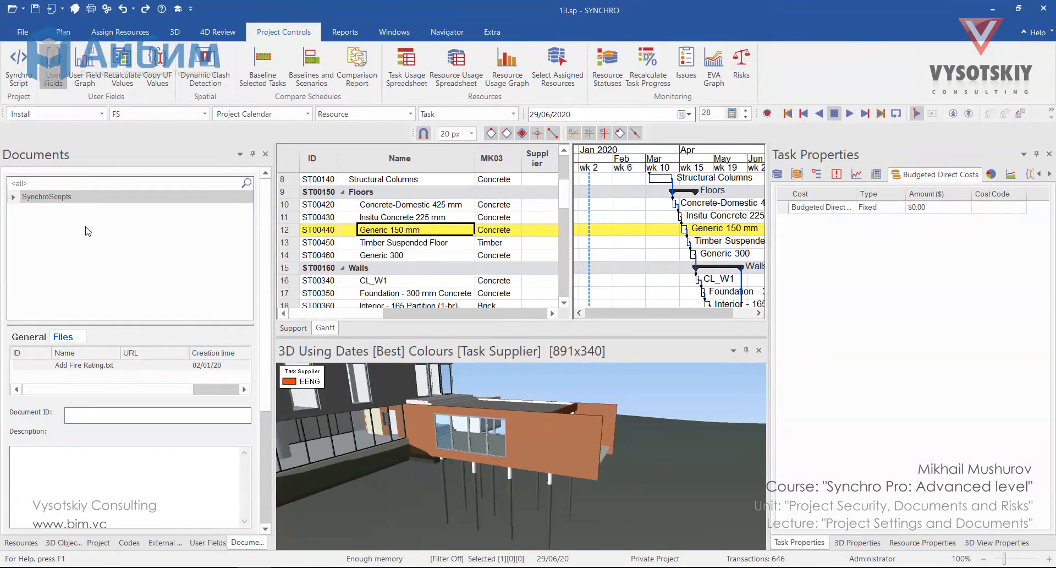
Add a new top-level documents folder named Materials
right_click(23, 218)
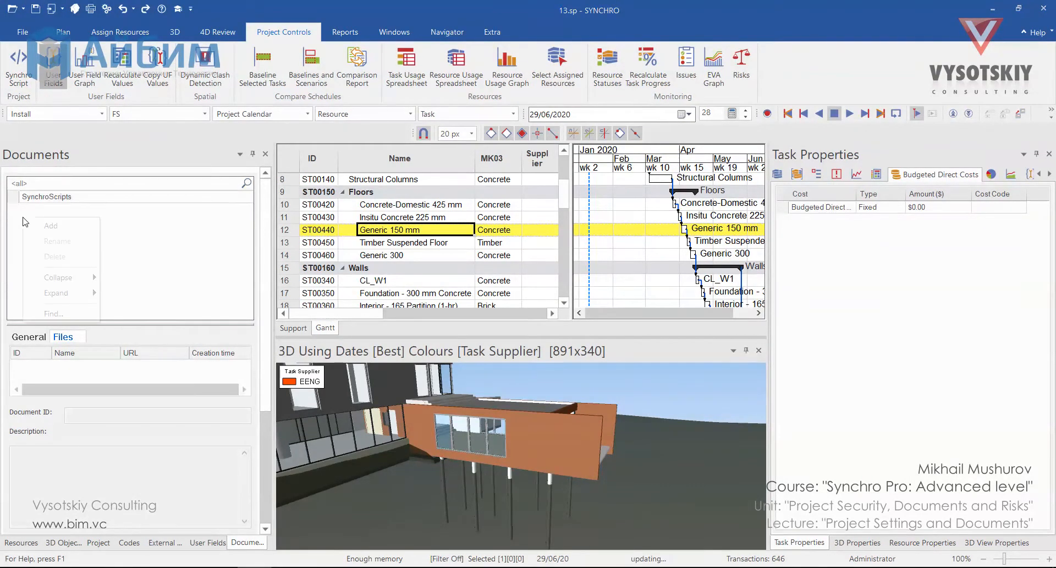
click(46, 225)
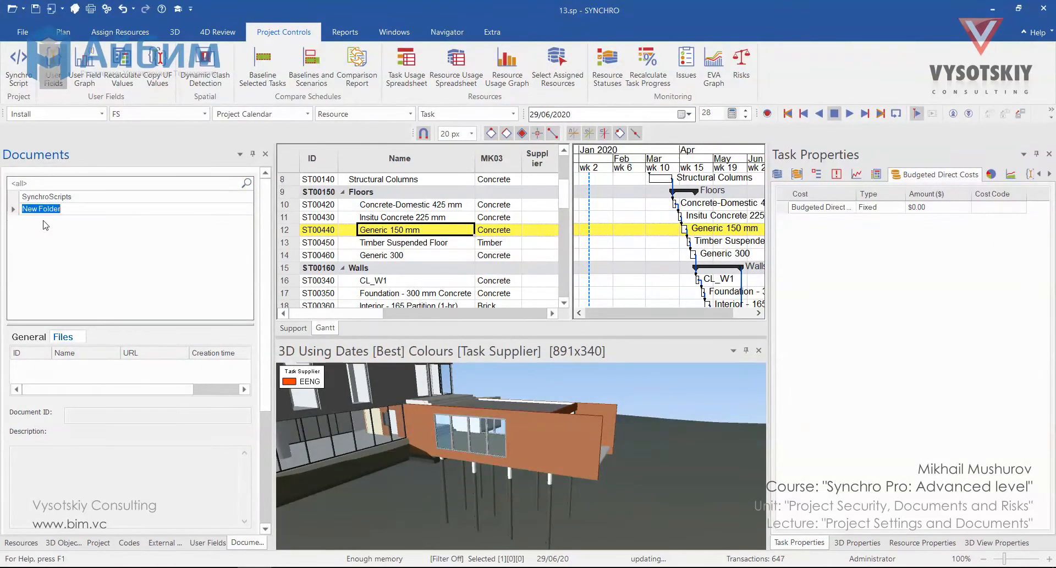
click(62, 218)
text(Materials)
key(Return)
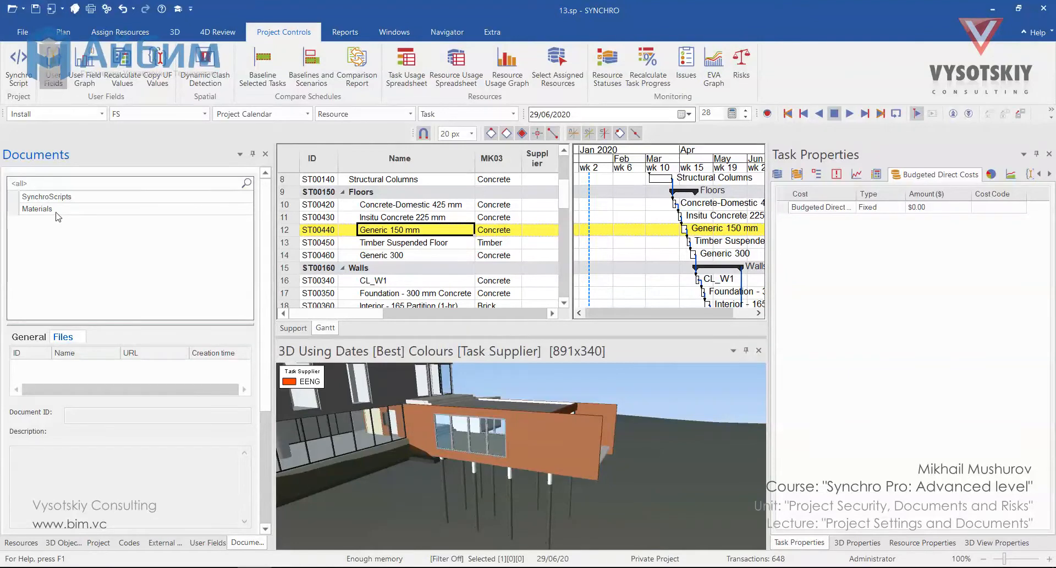
Add two subfolders named Concrete and Timber inside the Materials folder
right_click(57, 216)
click(82, 224)
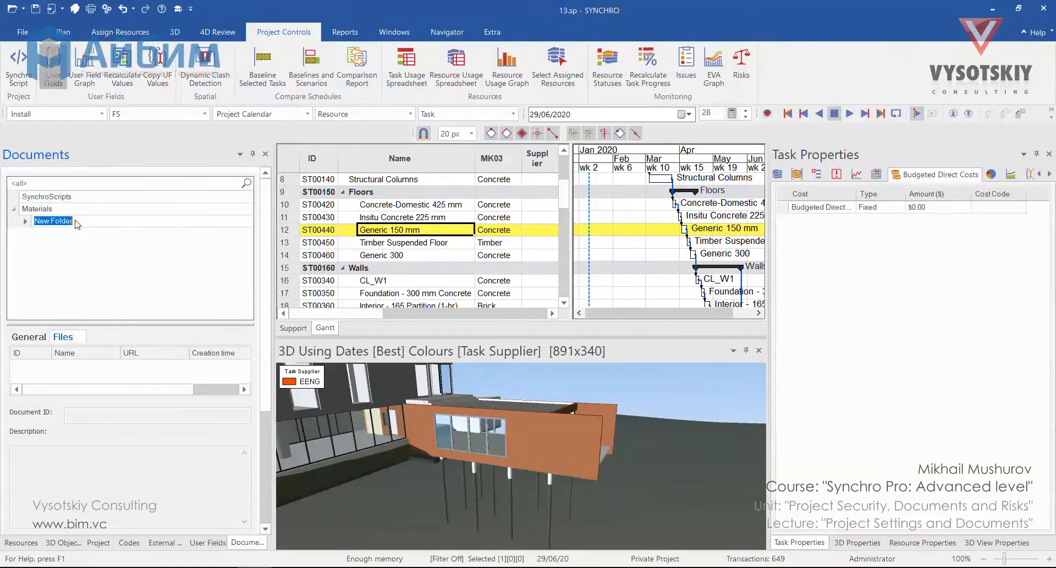
text(Concrete)
key(Return)
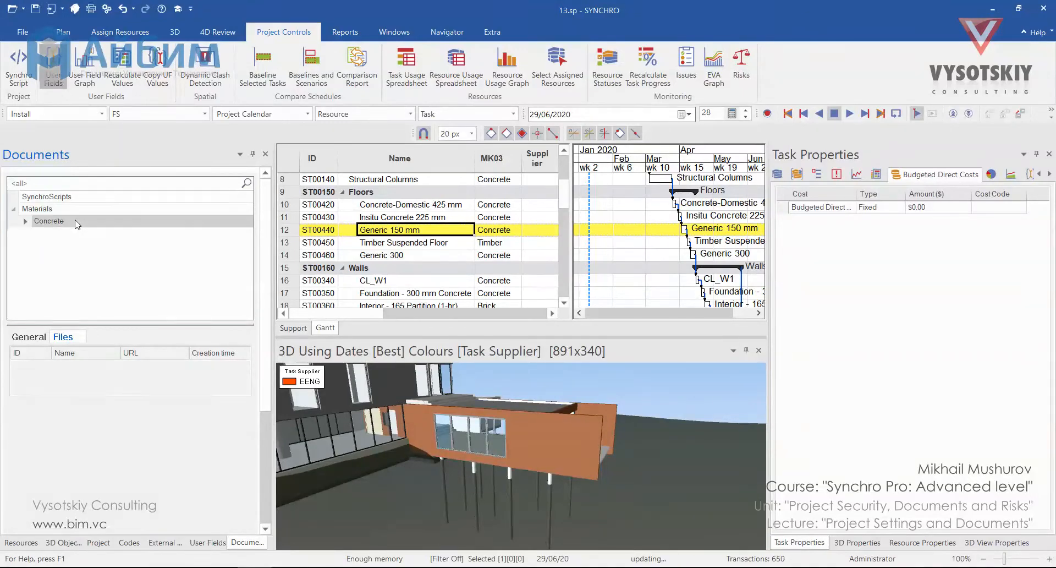
right_click(73, 211)
click(97, 220)
text(Timber)
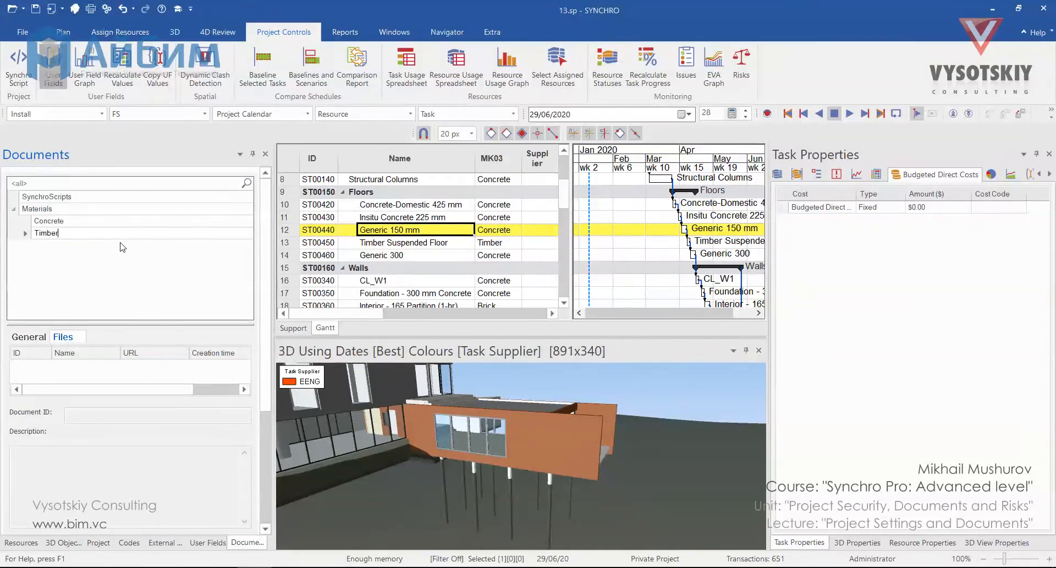
key(Return)
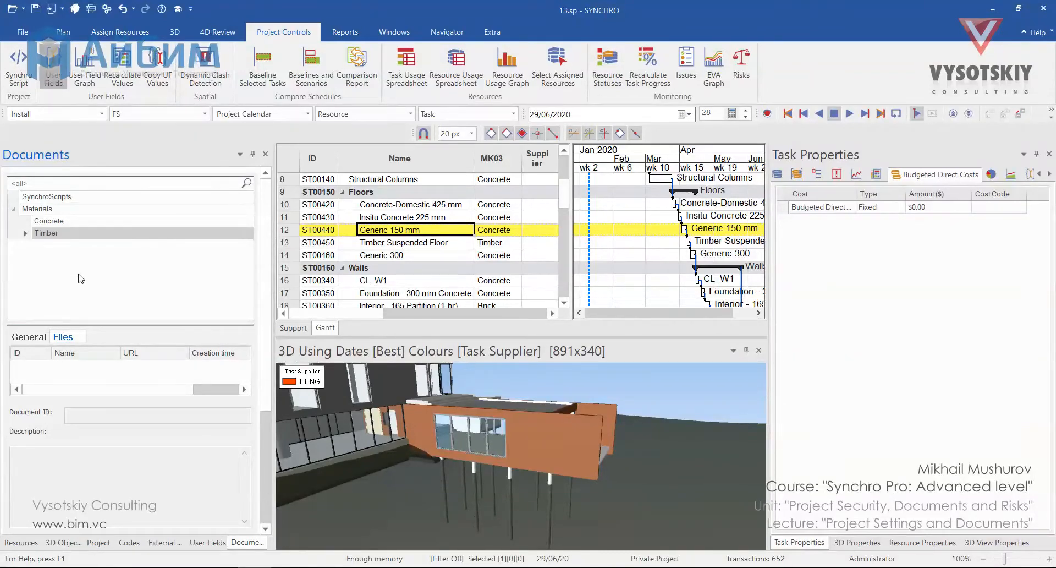
Add the file 361824737-C40-Concrete-Mix-Design.pdf to the Concrete folder
click(59, 220)
click(28, 338)
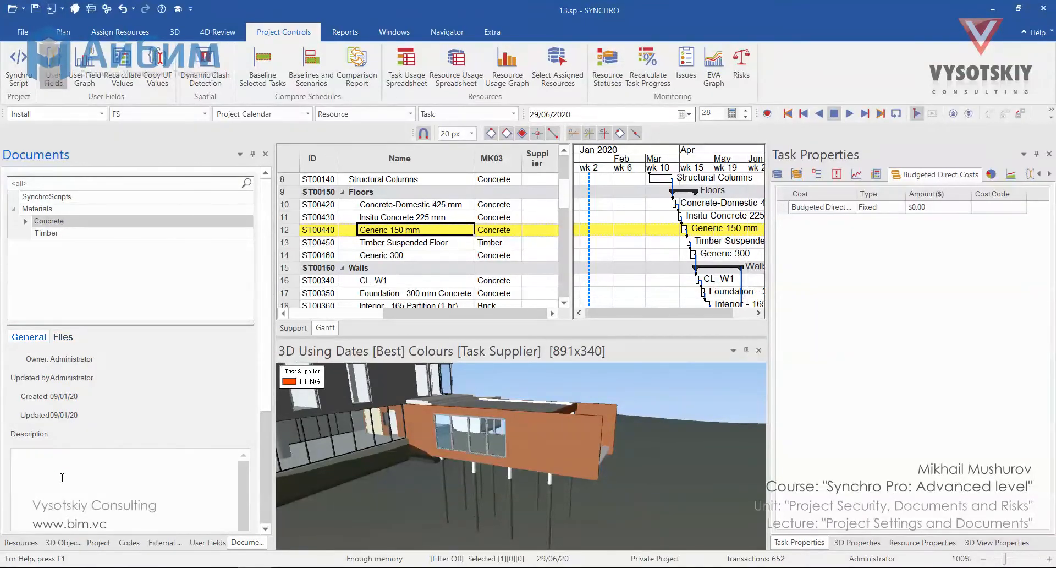
click(63, 337)
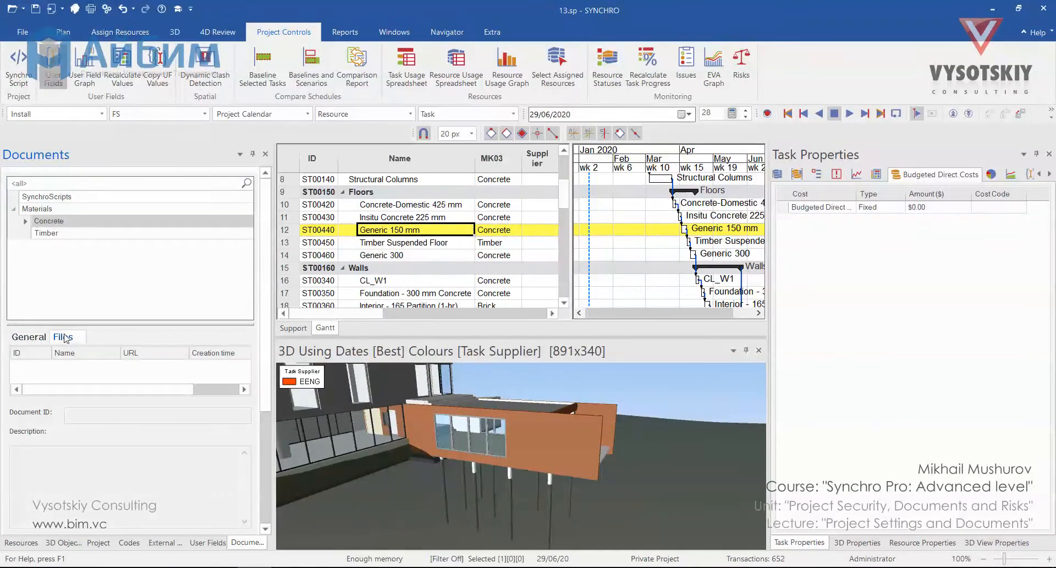
right_click(75, 374)
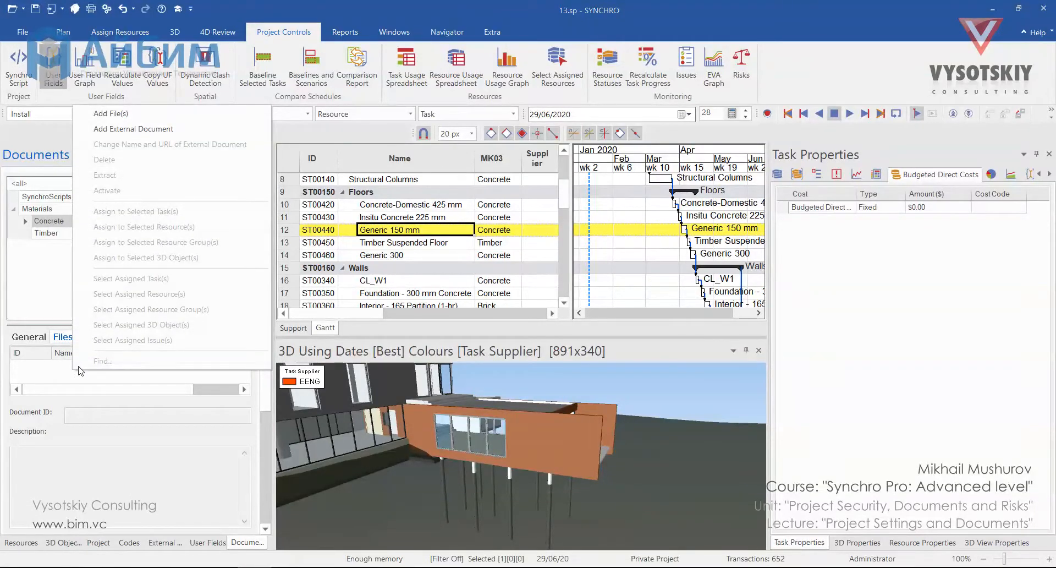
click(148, 114)
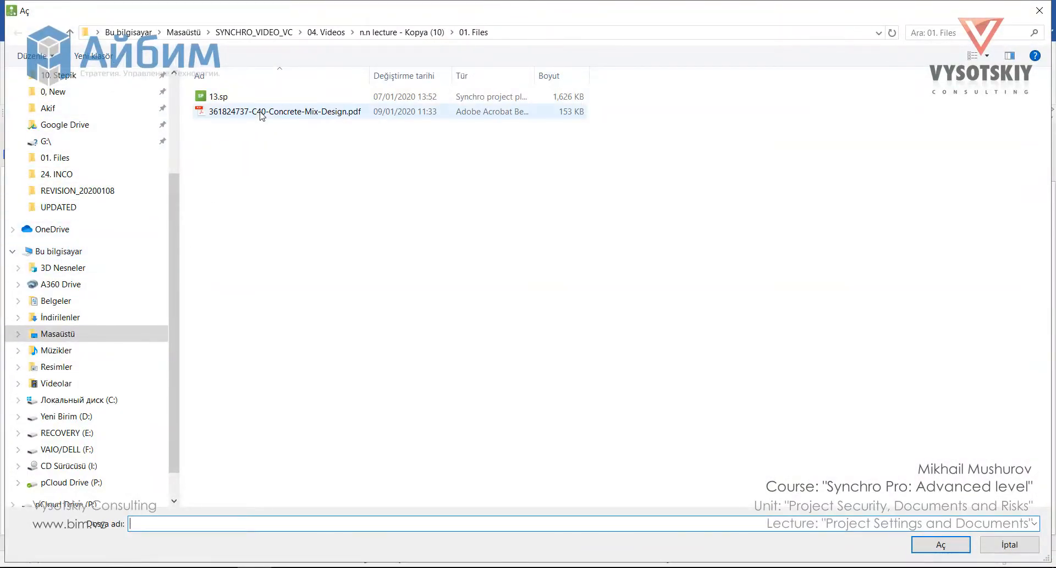
click(262, 112)
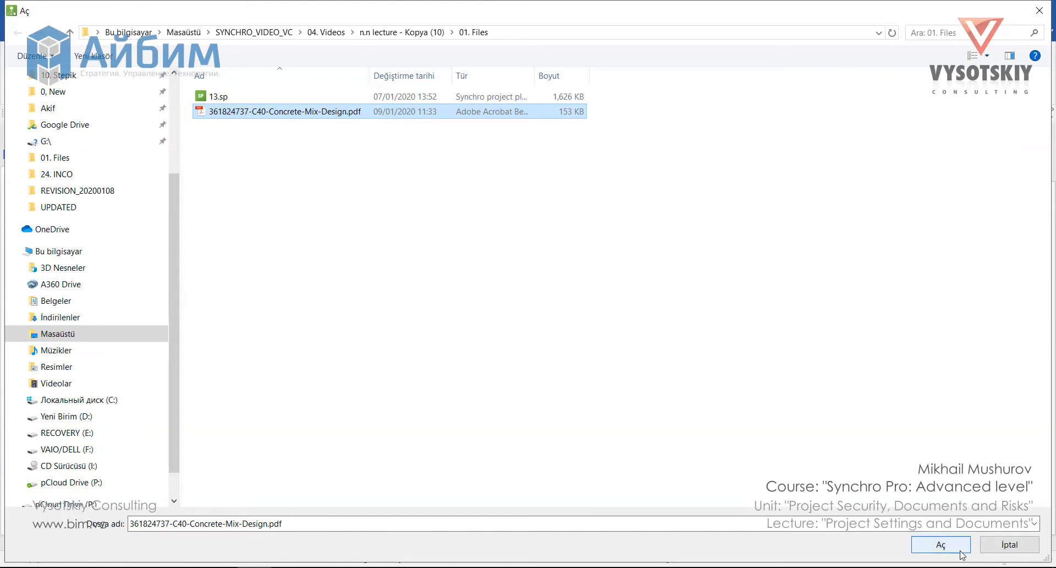
click(941, 545)
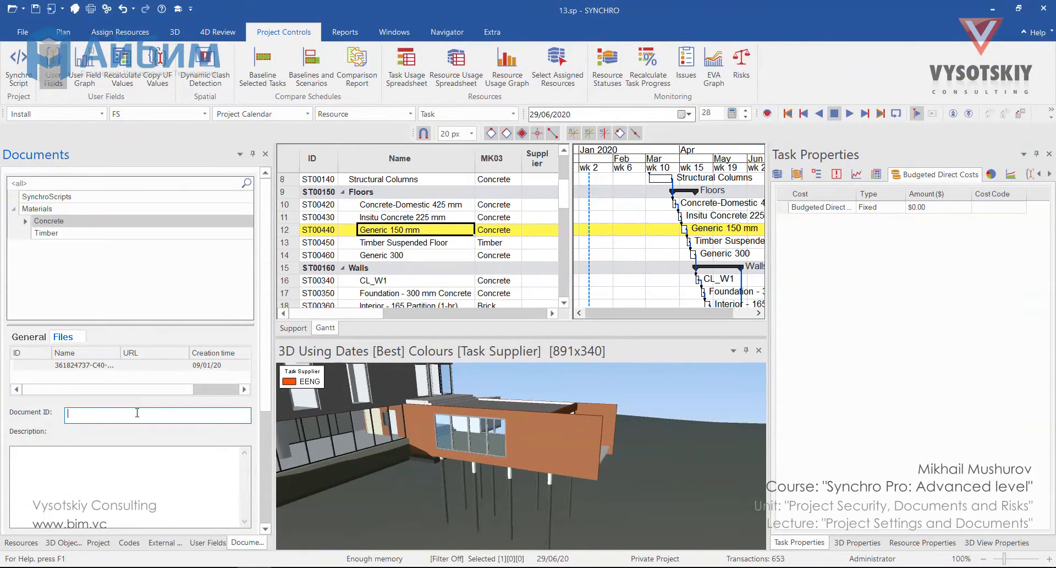
Give the concrete mix PDF the document ID CON_C40 and the description "Prepare mix in compliance with this standard"
text(CON_C40)
click(135, 452)
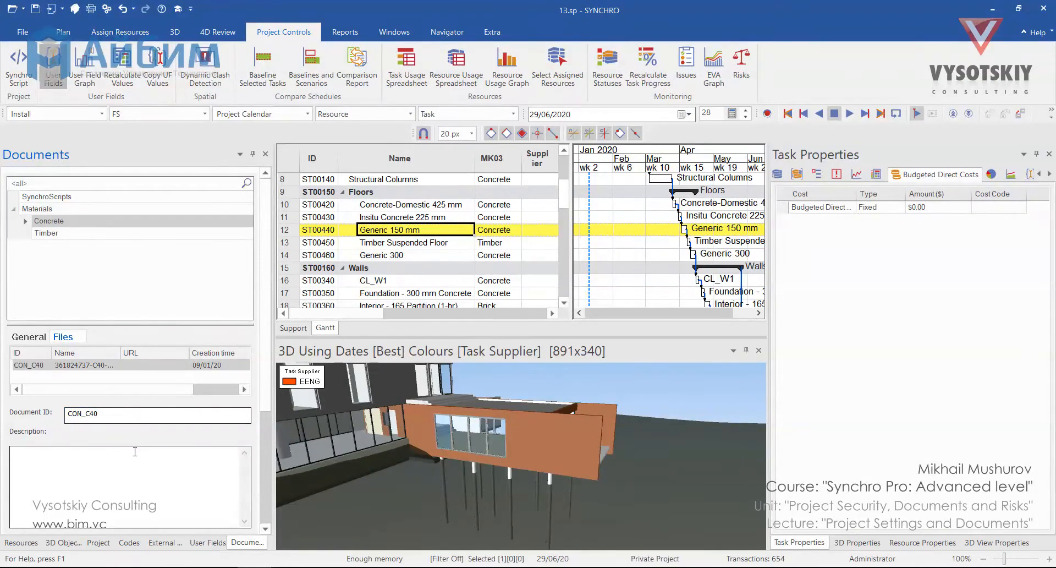
text(Prepare mix in compliance with this standard)
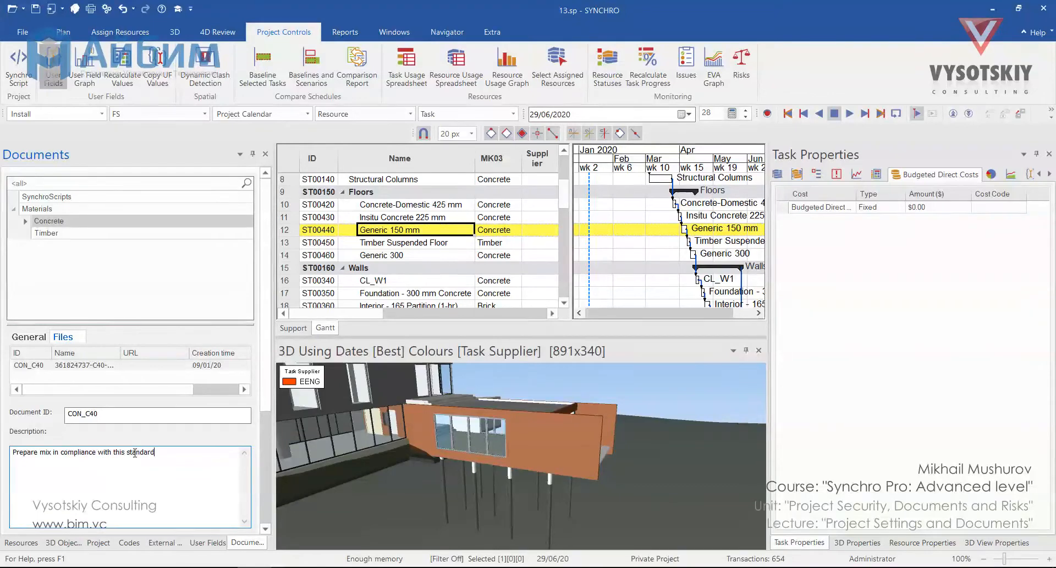
click(143, 415)
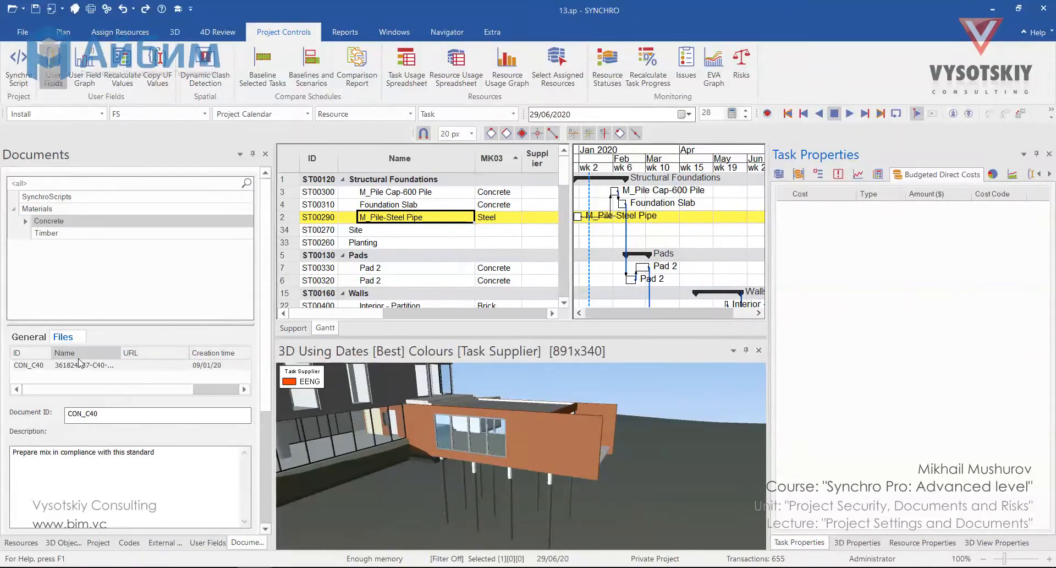
Switch the task table to the Custom view mode and filter it to tasks whose MK03 value equals Concrete
right_click(384, 159)
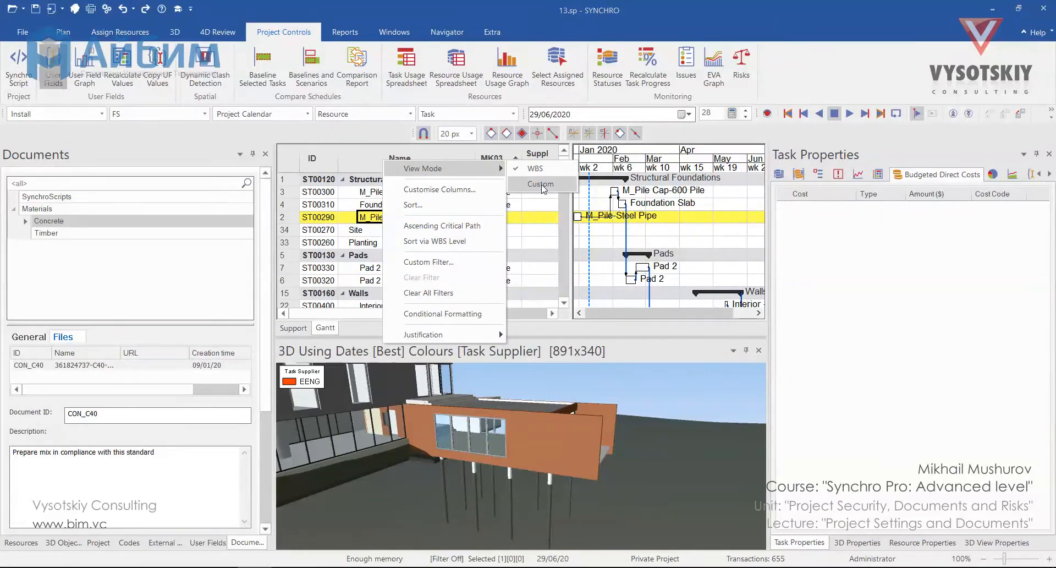
click(542, 187)
click(502, 207)
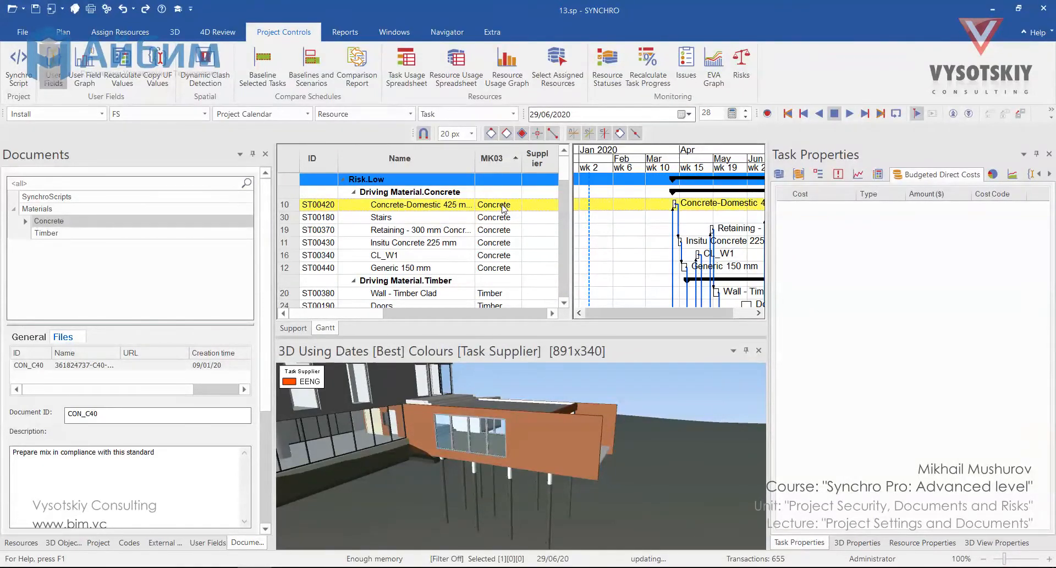
right_click(502, 208)
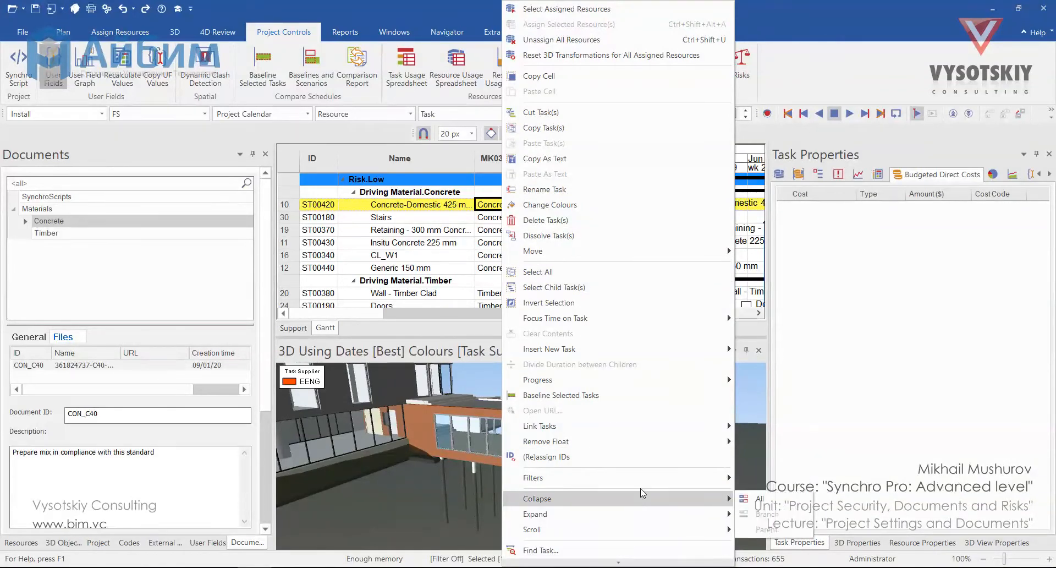
mouse_move(715, 477)
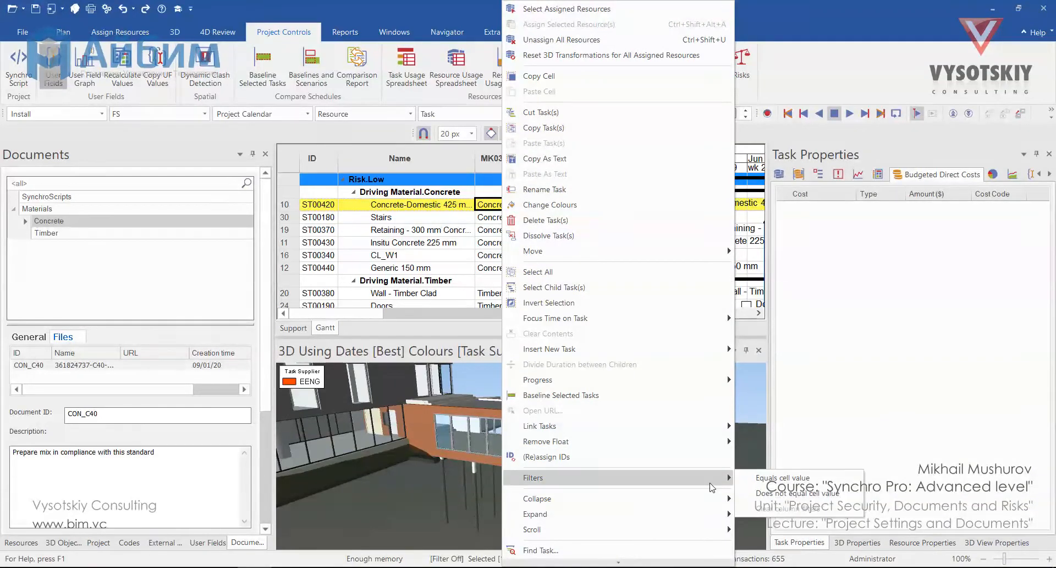
click(753, 479)
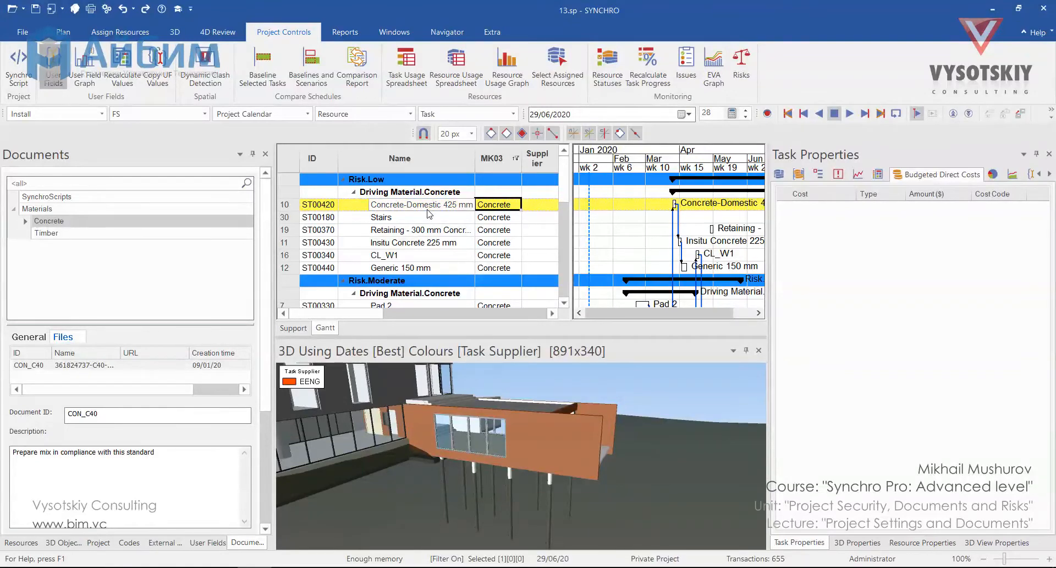
Select only the visible concrete tasks in the table and assign the CON_C40 document to them
key(ctrl+a)
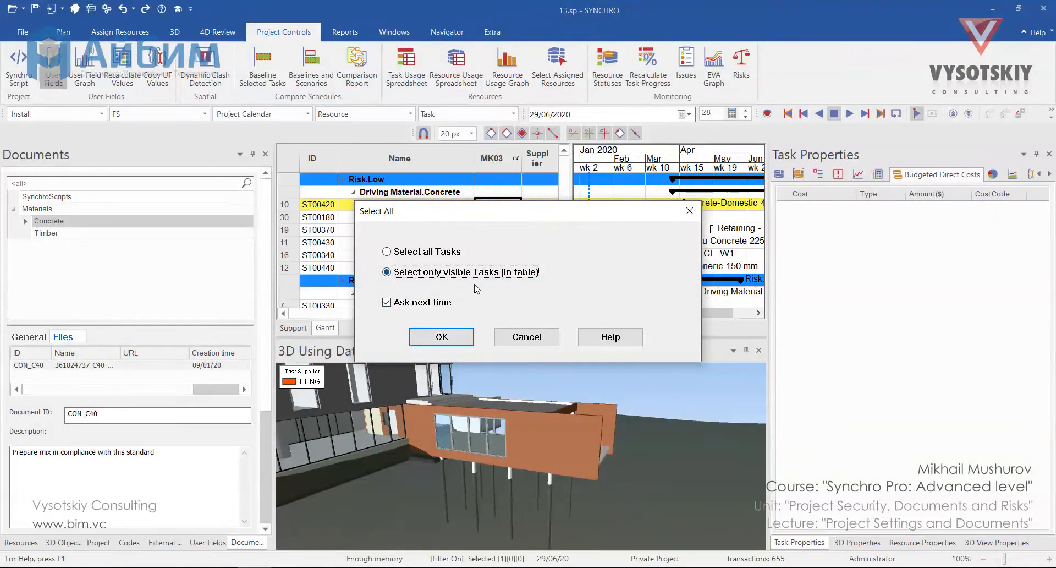
click(434, 336)
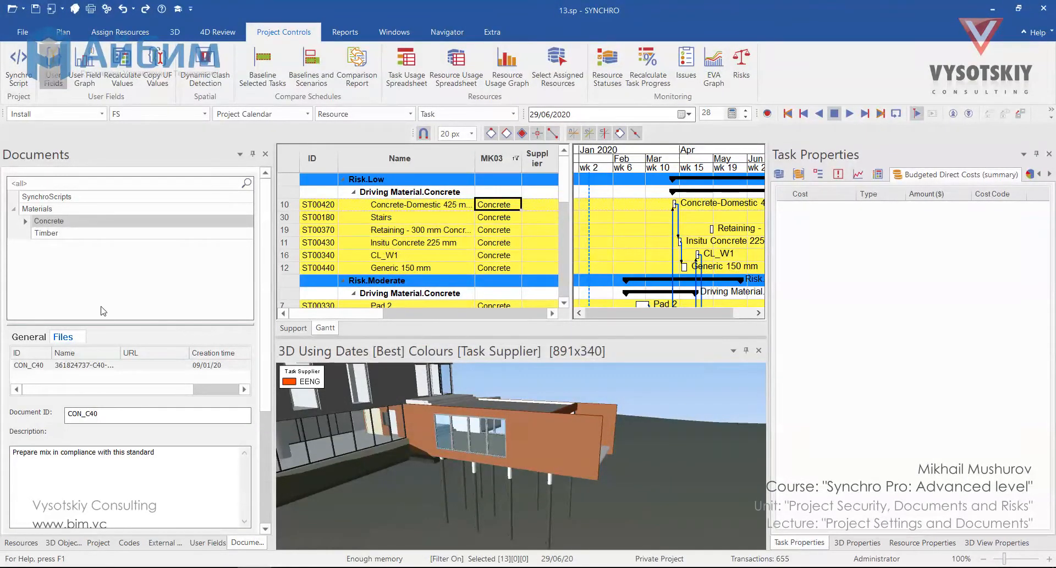
right_click(61, 367)
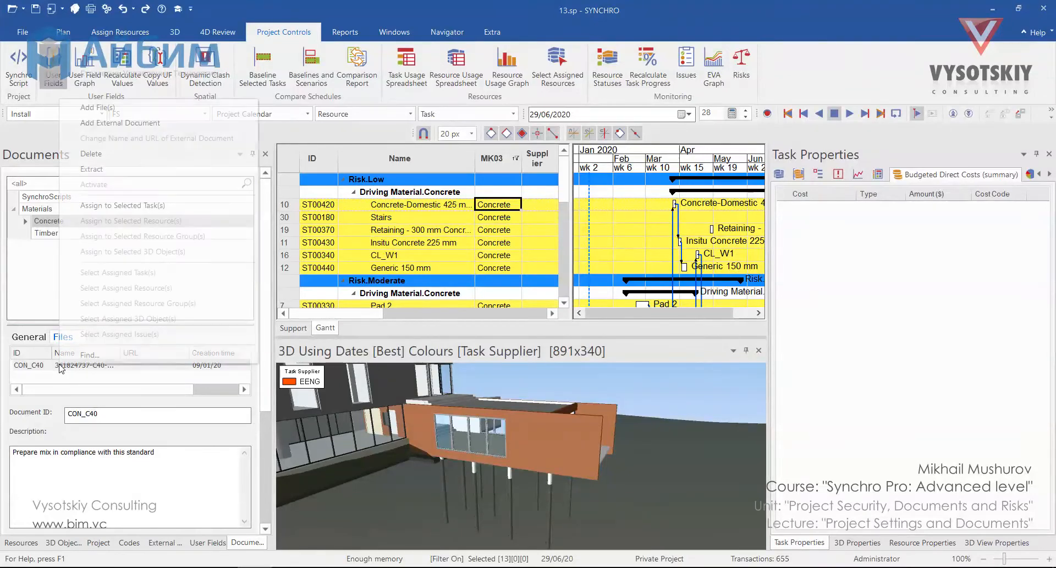
click(142, 204)
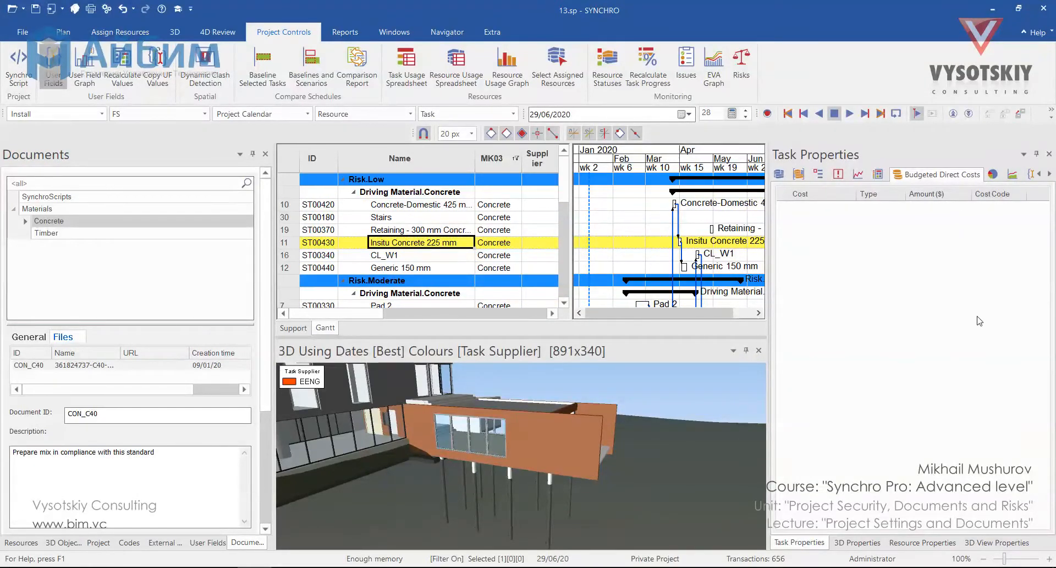
Open the CON_C40 PDF from the documents assigned to the Insitu Concrete 225 mm task, look through it and close it
click(1048, 174)
click(1002, 174)
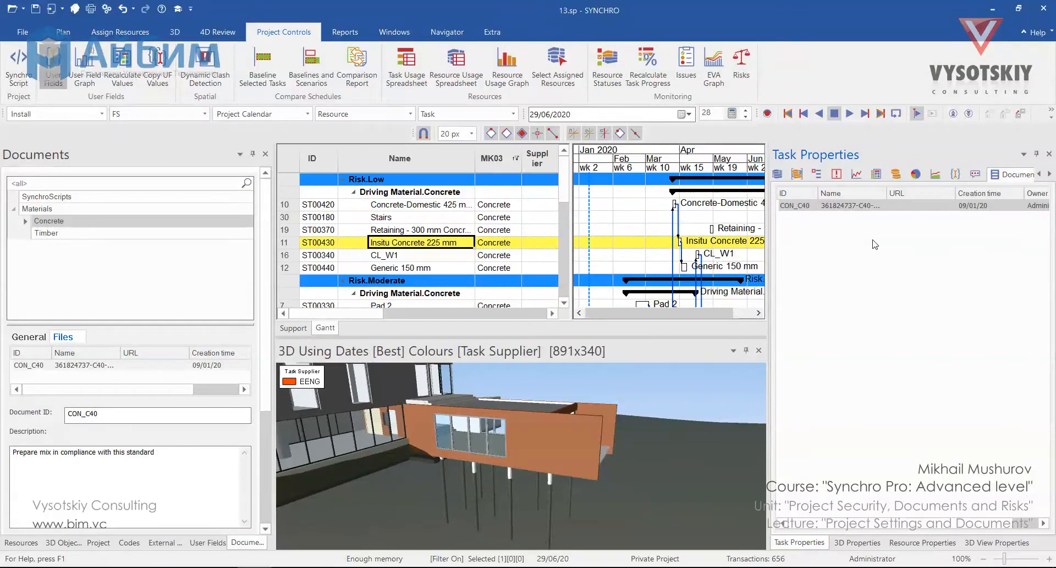
double_click(857, 205)
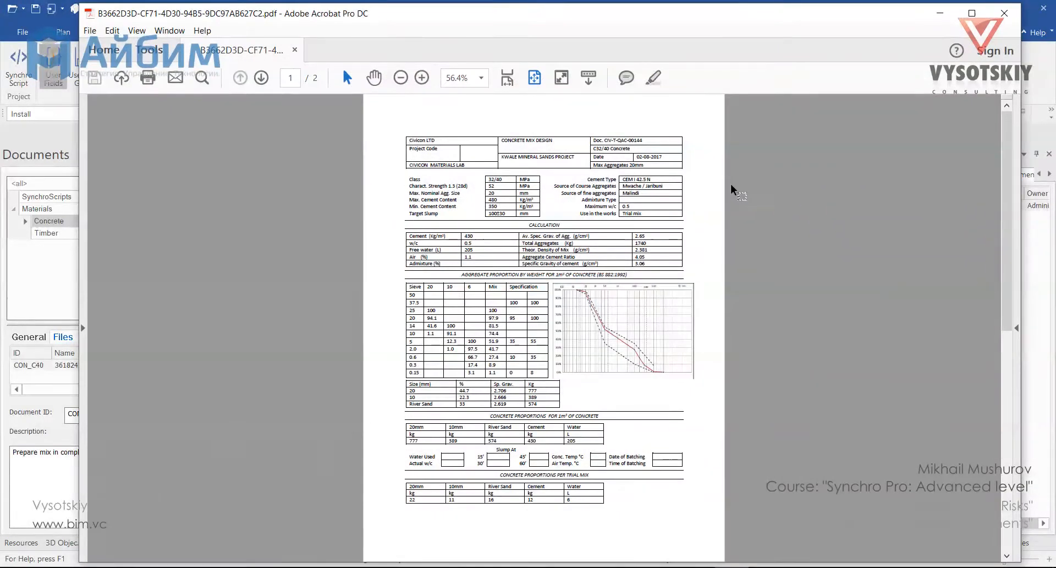
scroll(572, 227, down, 1)
scroll(572, 227, up, 1)
click(1004, 12)
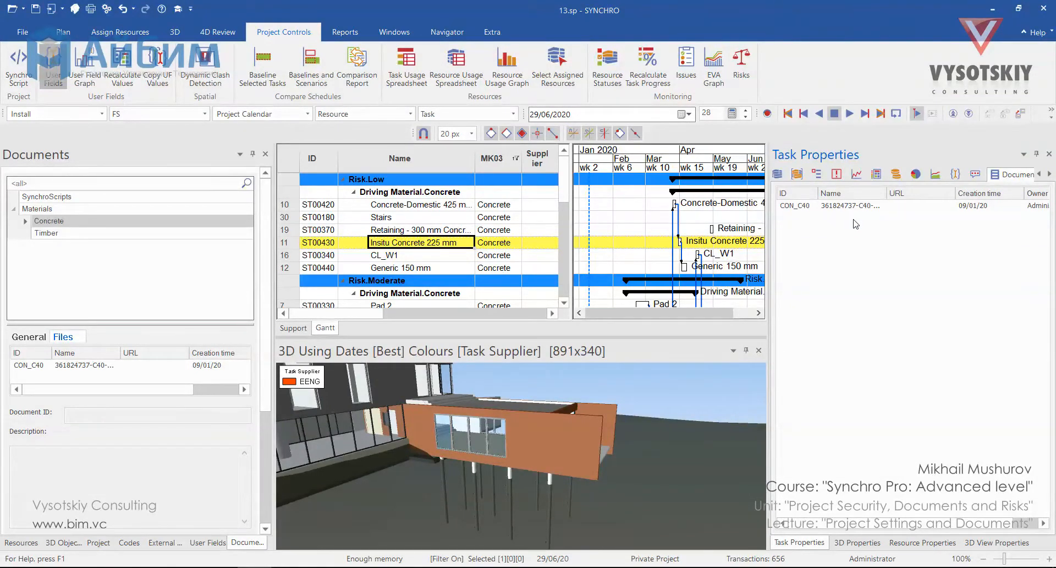
Assign the document Add Fire Rating.txt from the SynchroScripts folder to the Insitu Concrete 225 mm task
right_click(833, 223)
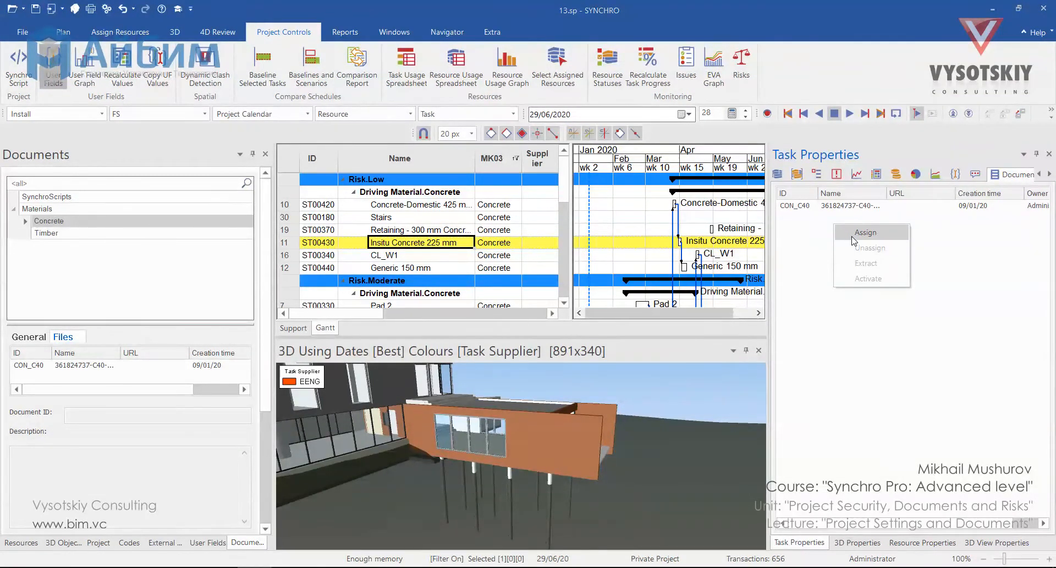
click(860, 234)
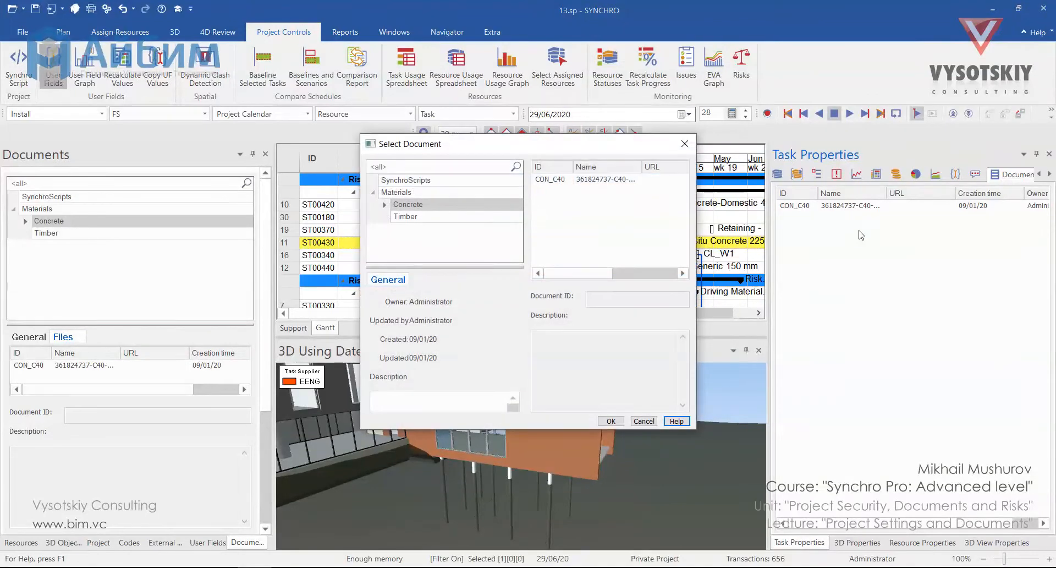
click(486, 180)
double_click(550, 179)
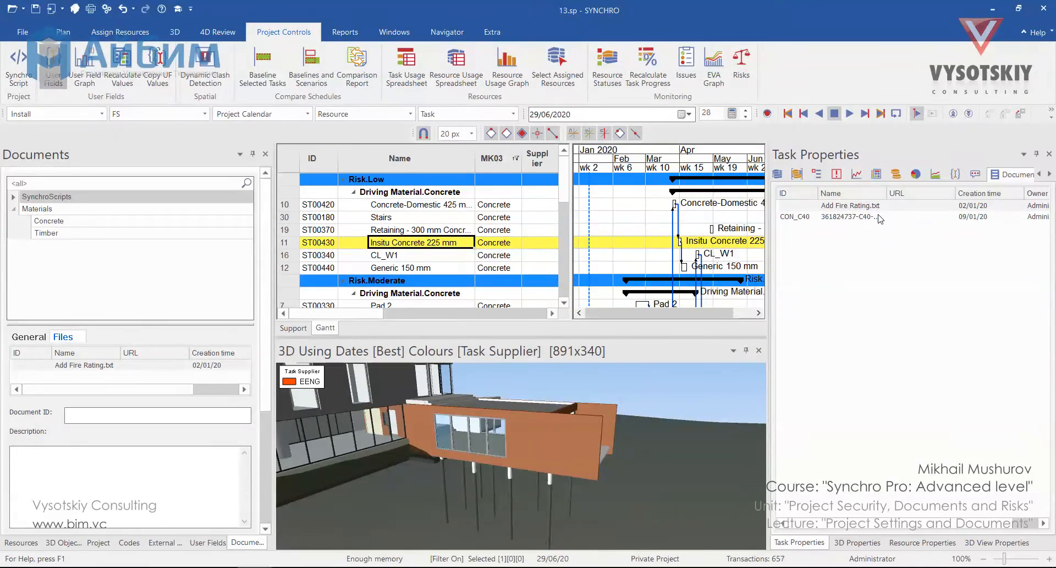
Extract the task's CON_C40 PDF into a new folder, Yeni klasör, created inside 03. Video
click(849, 217)
right_click(849, 216)
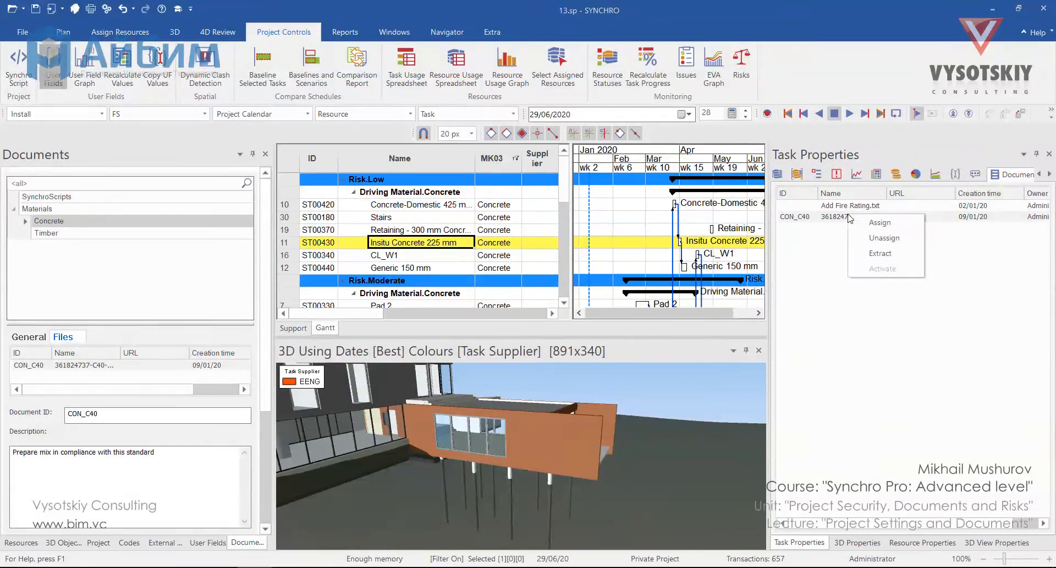
click(883, 253)
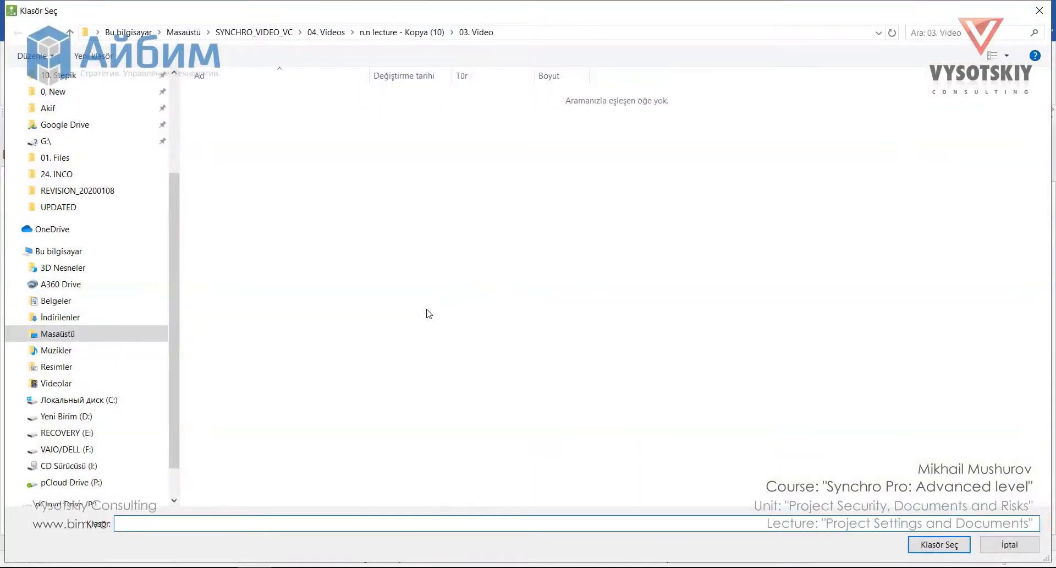
click(263, 316)
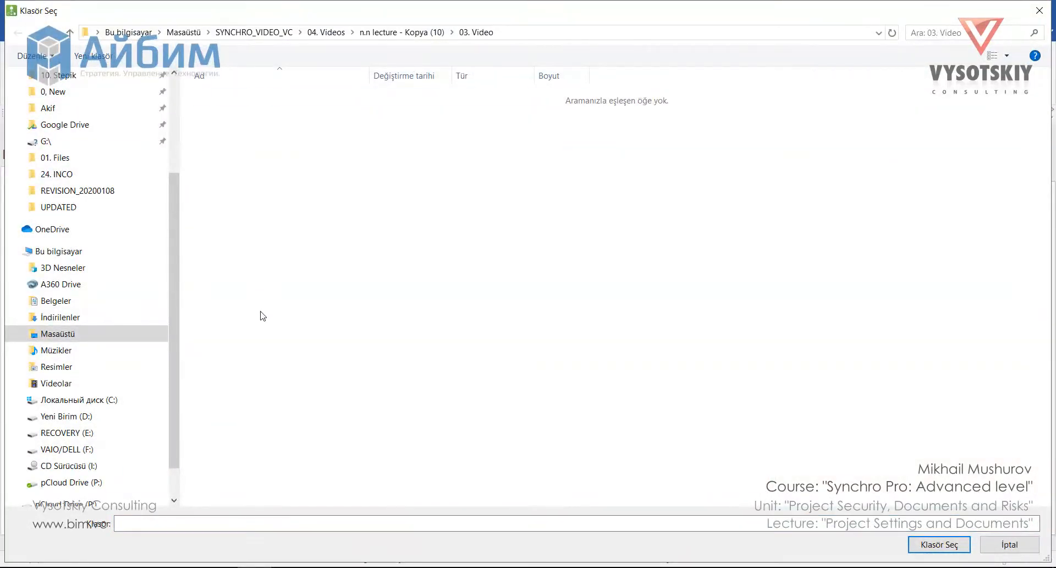
key(ctrl+shift+n)
click(300, 101)
click(929, 548)
Switch to File Explorer, open the new folder in 03. Video to check the extracted PDF, and return to SYNCHRO
key(alt+Tab)
click(562, 170)
double_click(562, 170)
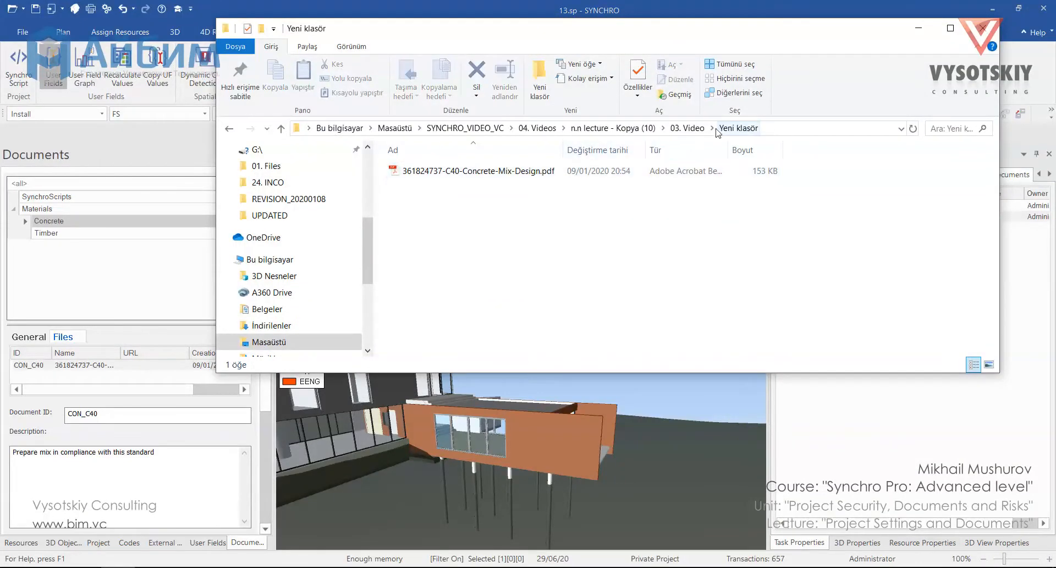
key(alt+Tab)
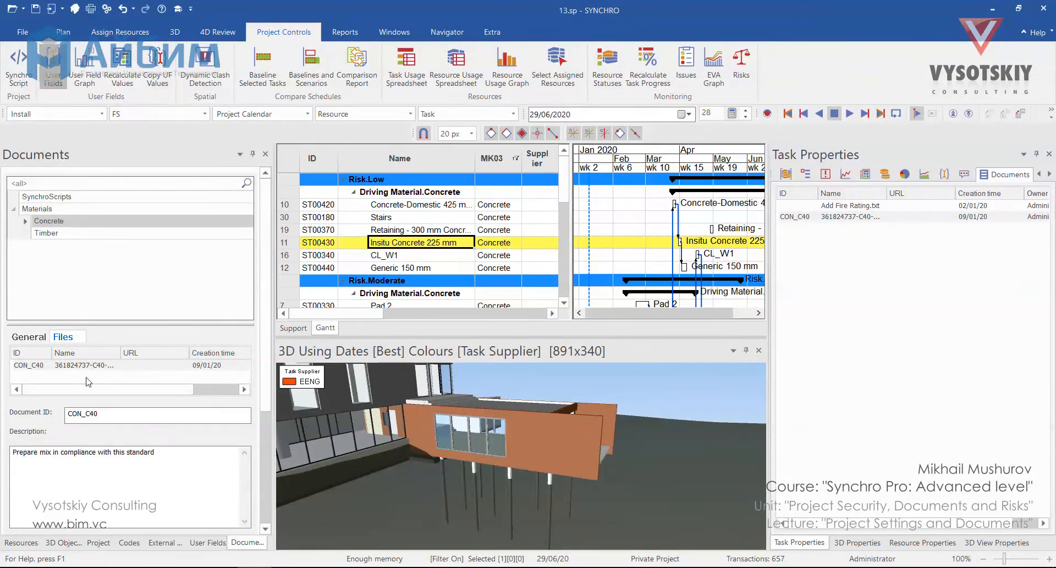
right_click(55, 380)
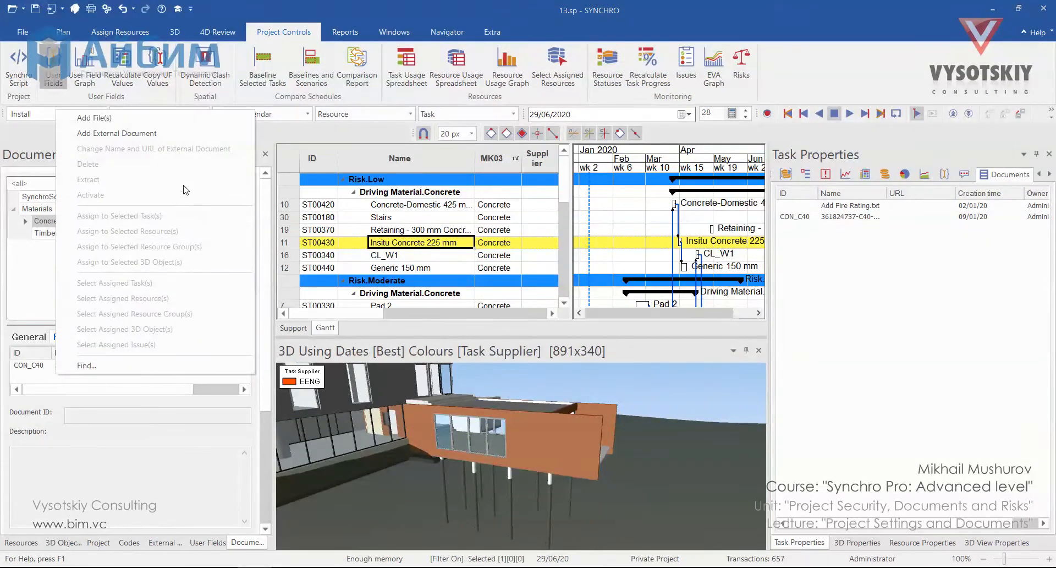
click(175, 137)
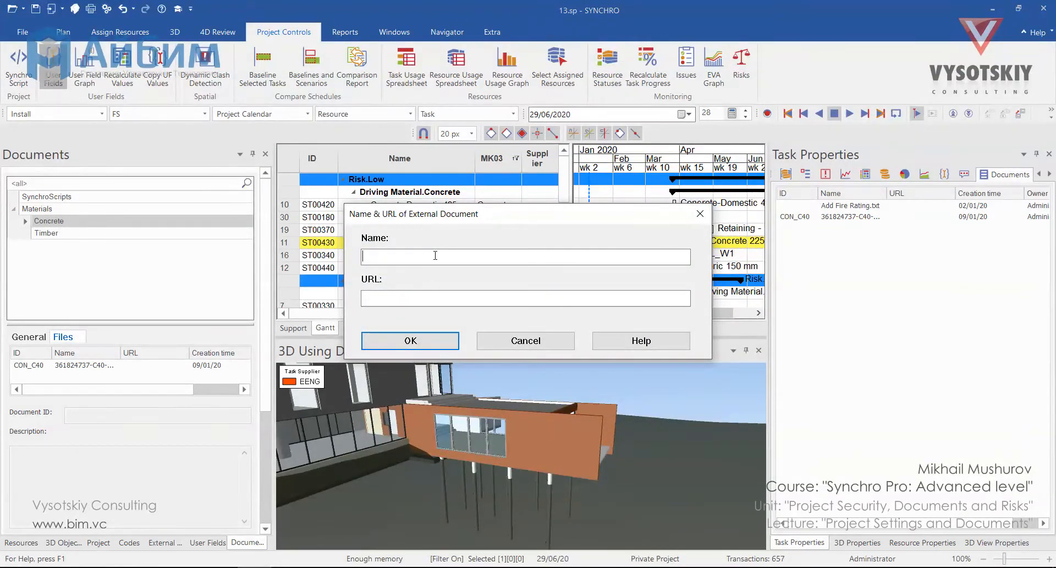
text(Concrete Ratio)
key(Tab)
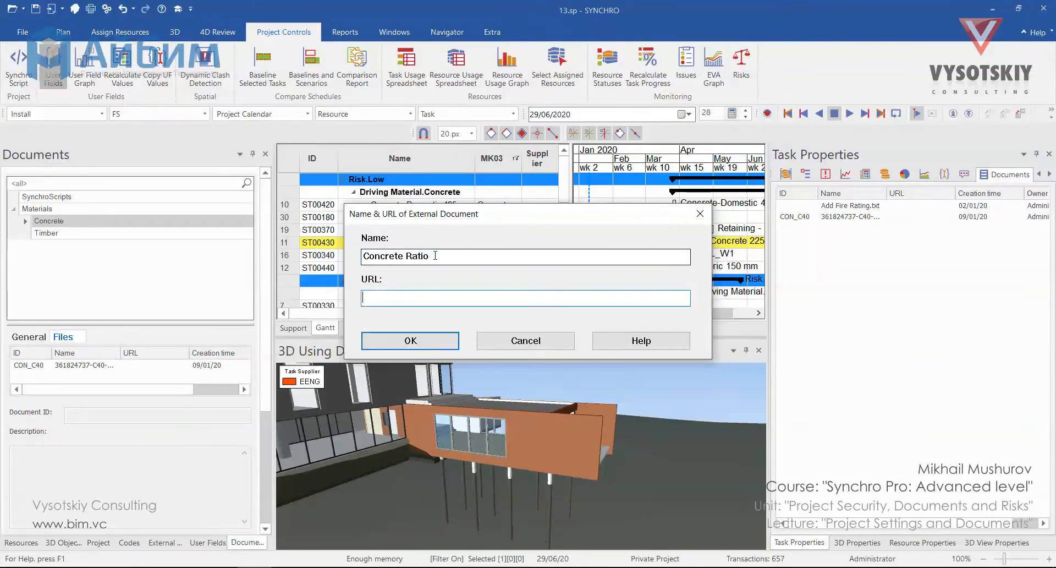
text(https://www.researchgate.net/figure/Mixed-ratio-of-concrete_tbl1_228501798)
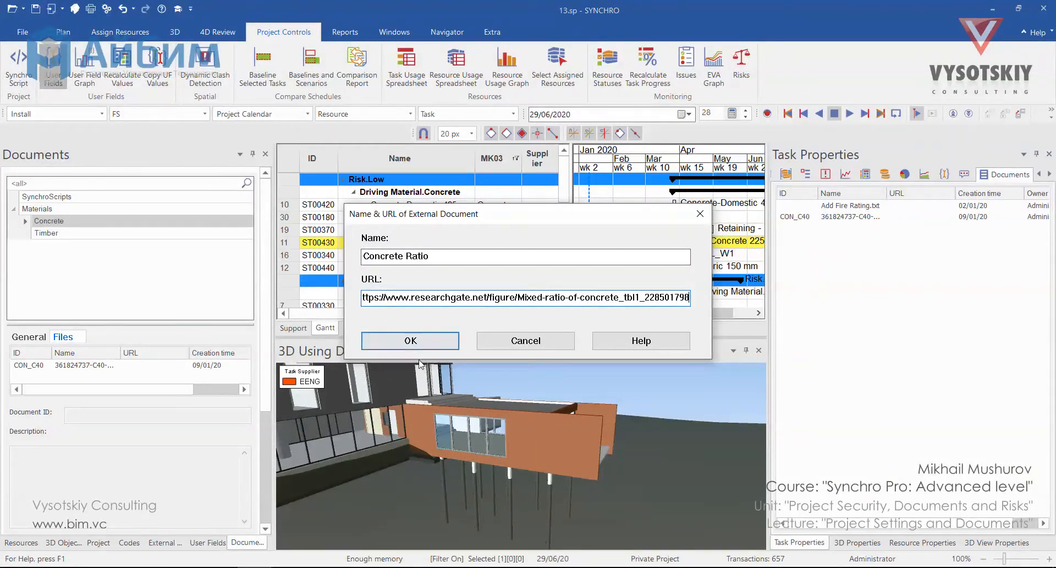
click(421, 342)
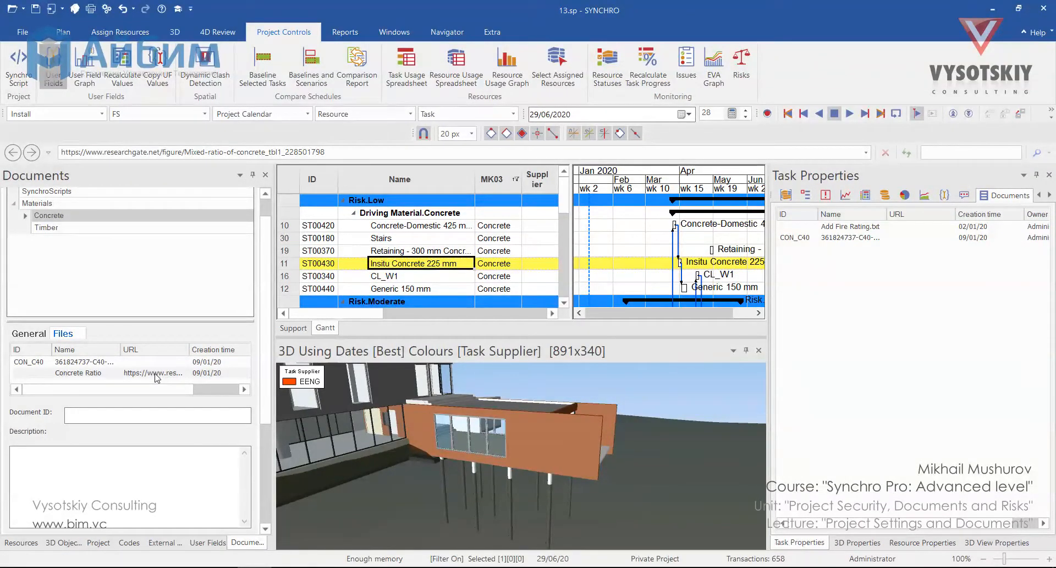
Open the web page linked to Concrete Ratio, dismiss the script error, enlarge the browser window to view it and close it
double_click(156, 374)
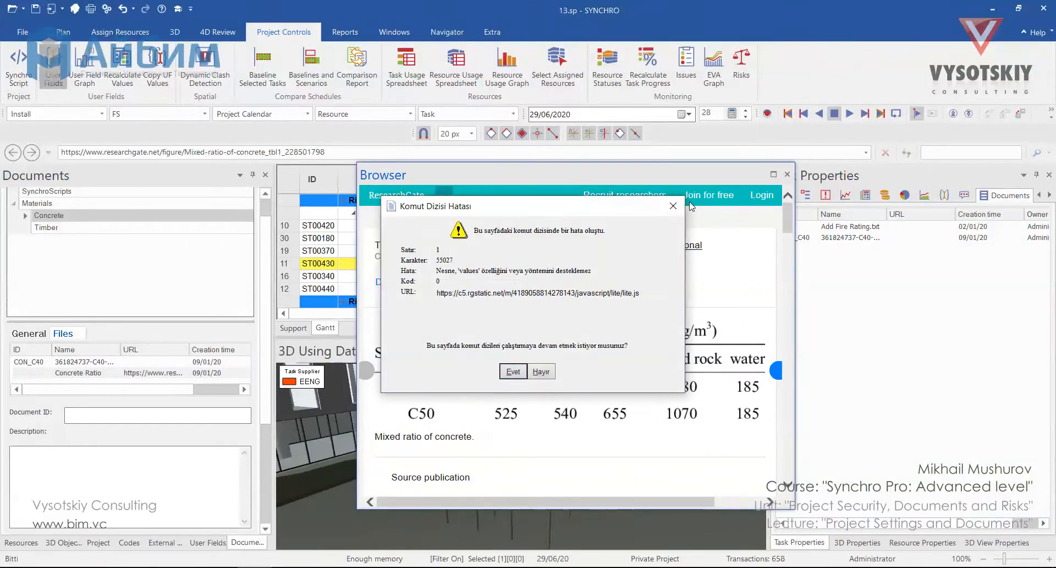
click(674, 206)
drag(619, 175, 722, 122)
drag(461, 456, 395, 544)
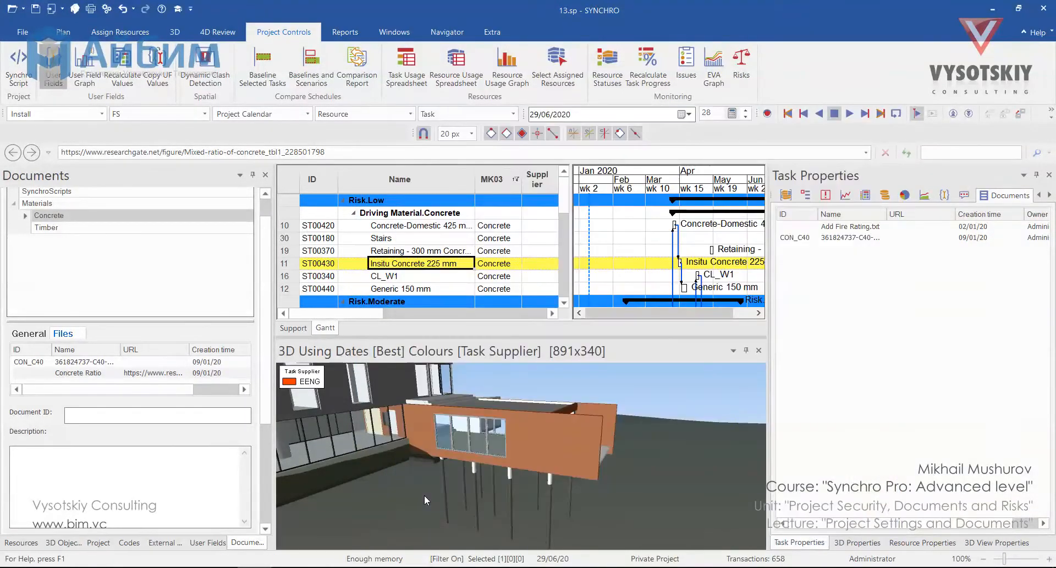
Create a 3D box in the open space beside the building with No assignment to a resource
scroll(424, 495, down, 5)
middle_drag(424, 495, 435, 396)
click(168, 32)
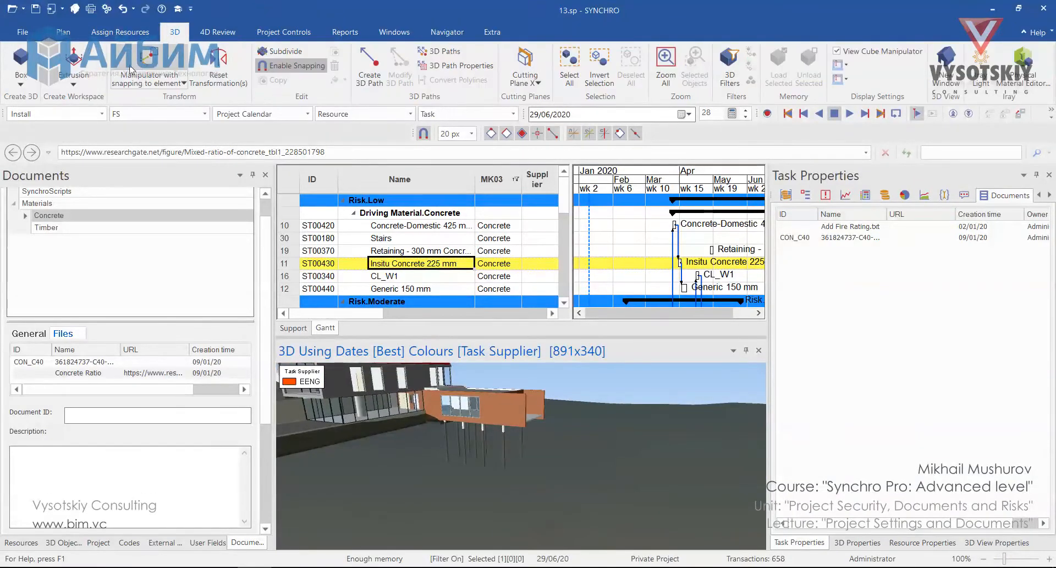
click(21, 61)
middle_drag(543, 407, 546, 486)
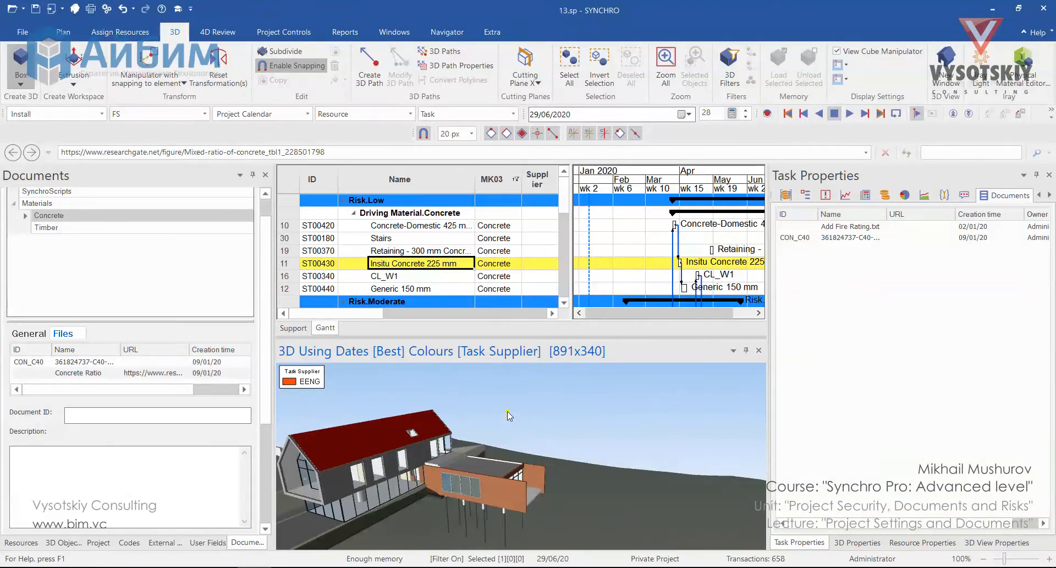
click(539, 410)
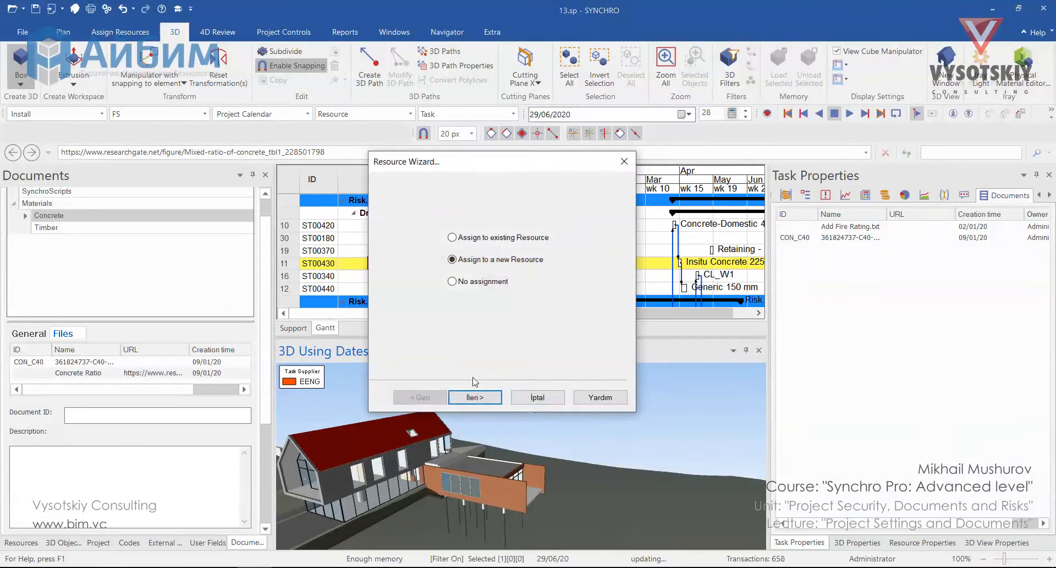
click(460, 282)
click(475, 397)
Add a top-level document folder named Site Surveillance
click(69, 267)
right_click(65, 265)
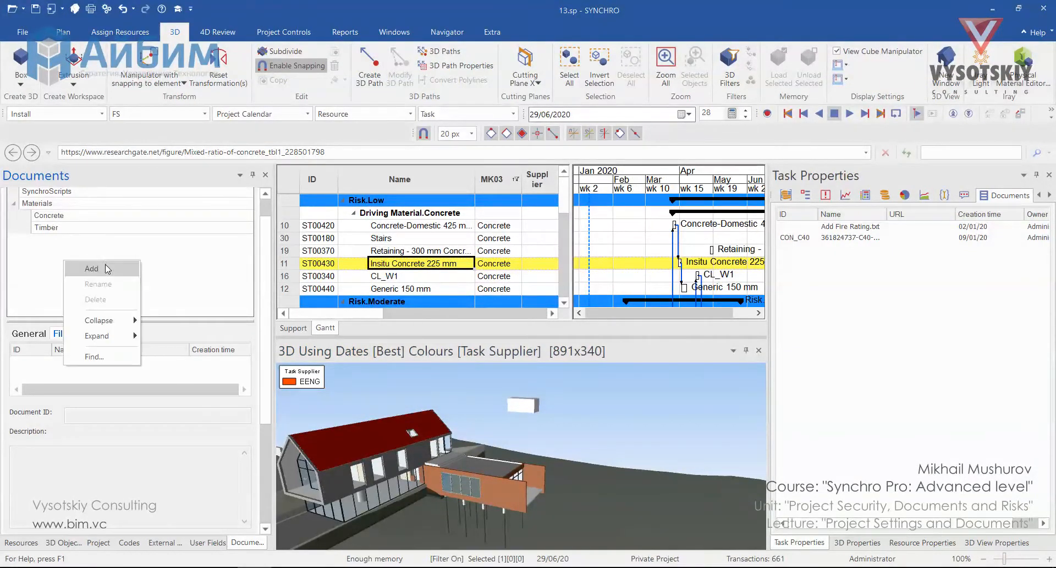
click(108, 267)
text(Site Surveillance)
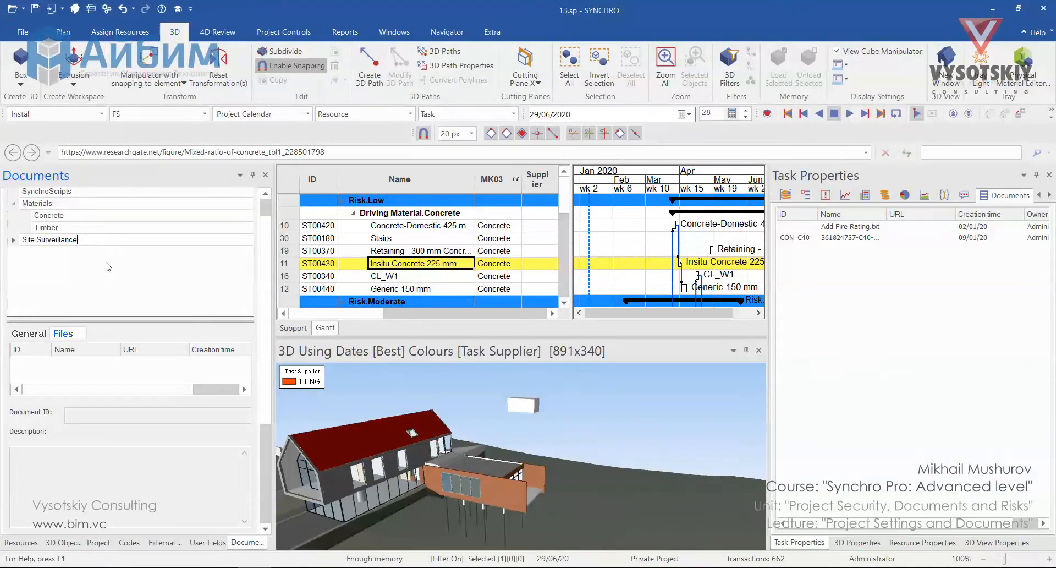
key(Return)
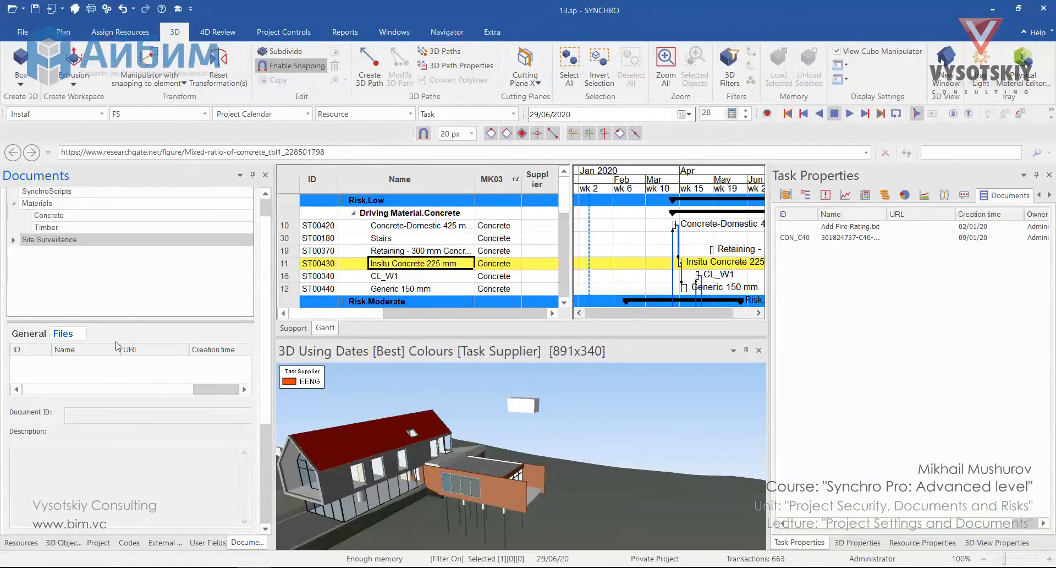
Add an external document named East Facade to the Site Surveillance folder, using the copied app.truelook.com live camera URL
right_click(61, 377)
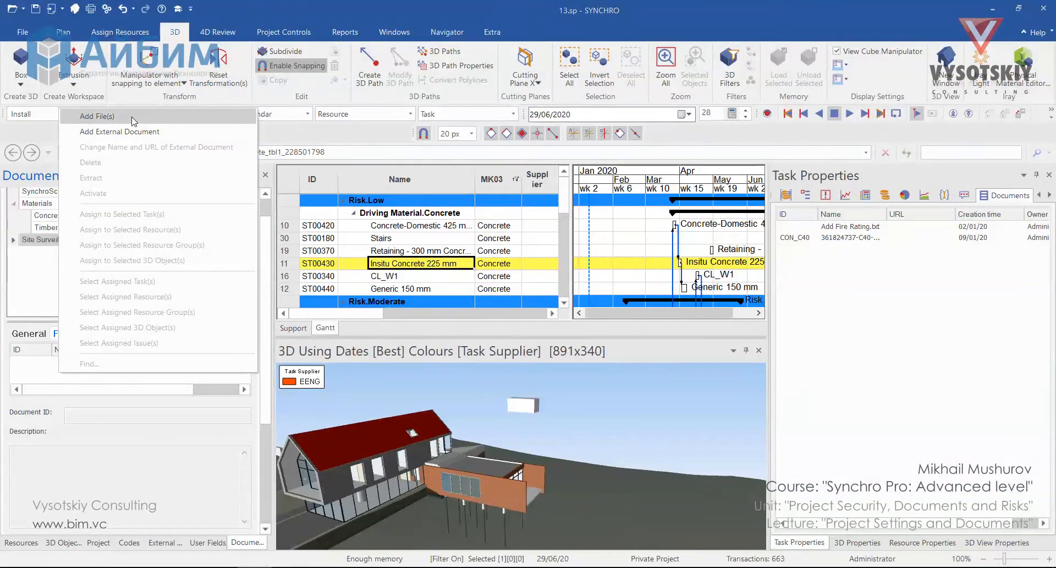
click(147, 135)
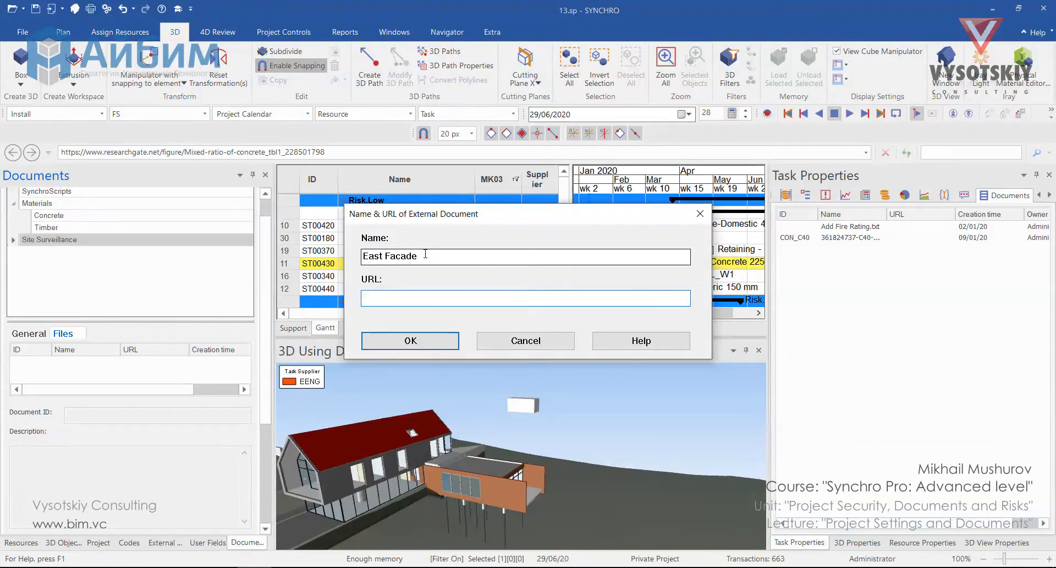
key(ctrl+v)
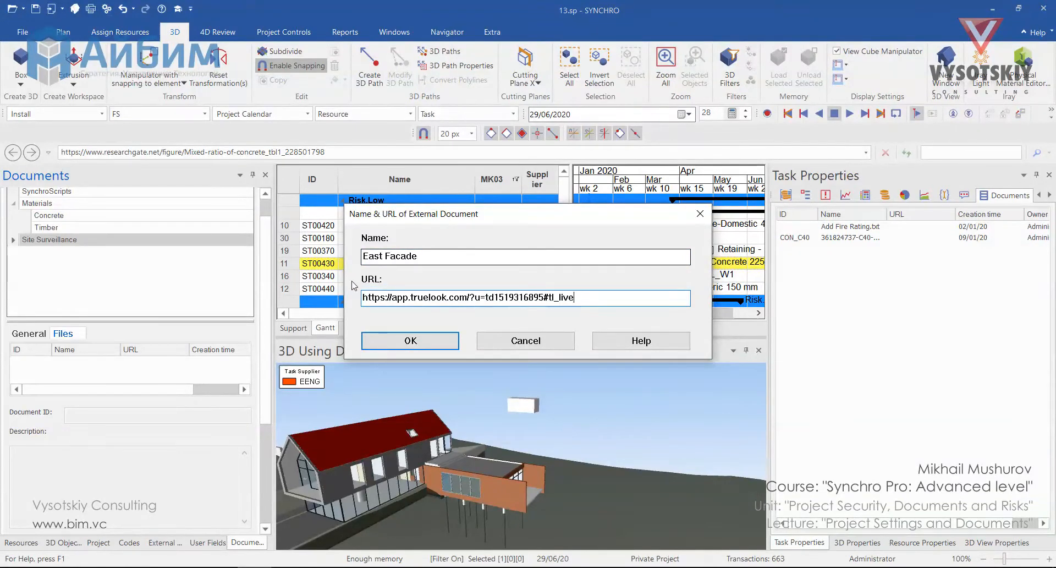
click(409, 341)
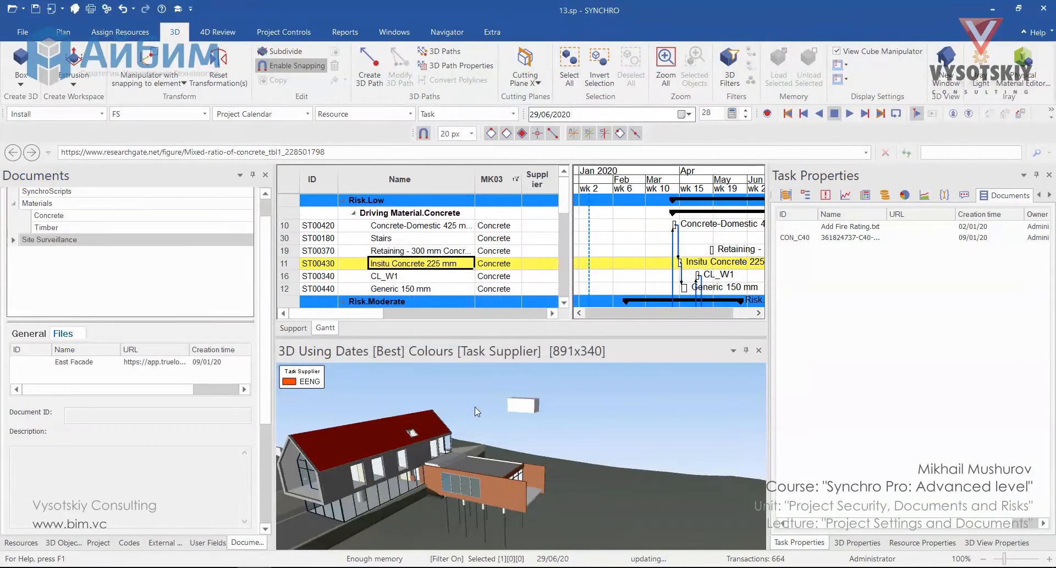
Select the new box in the 3D view and assign the East Facade document to it
click(524, 424)
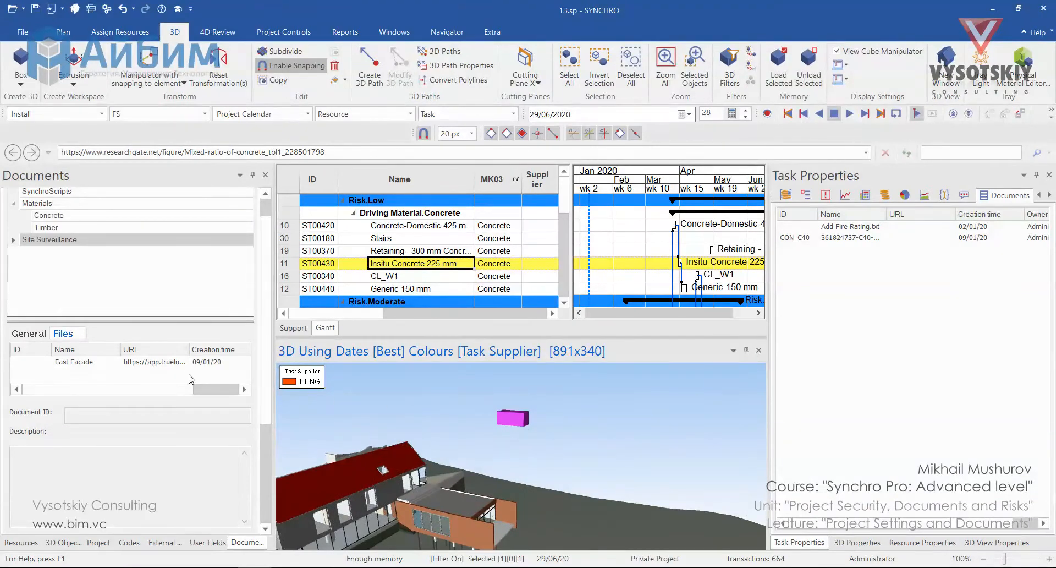
right_click(137, 365)
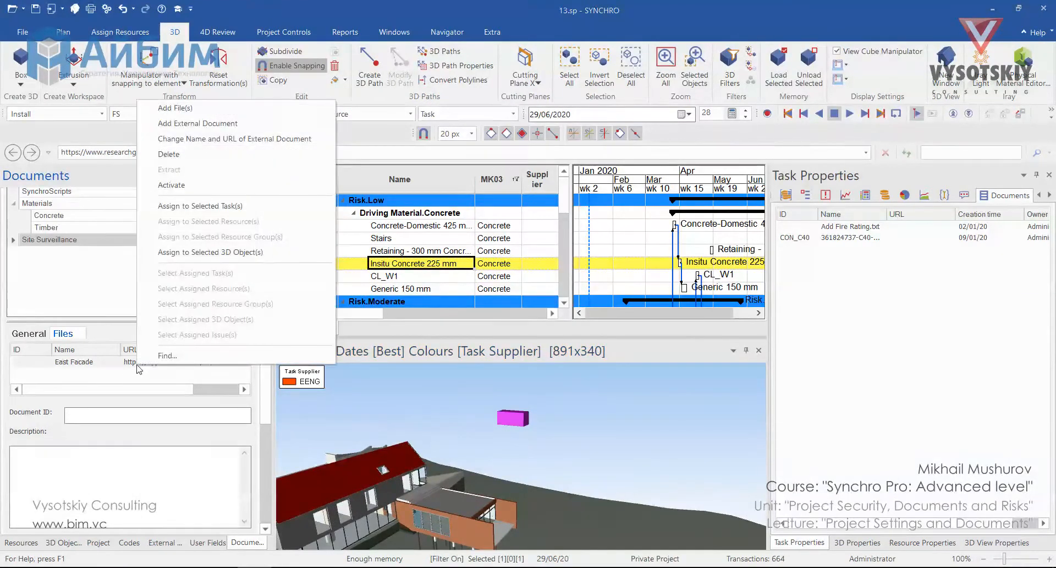
click(223, 253)
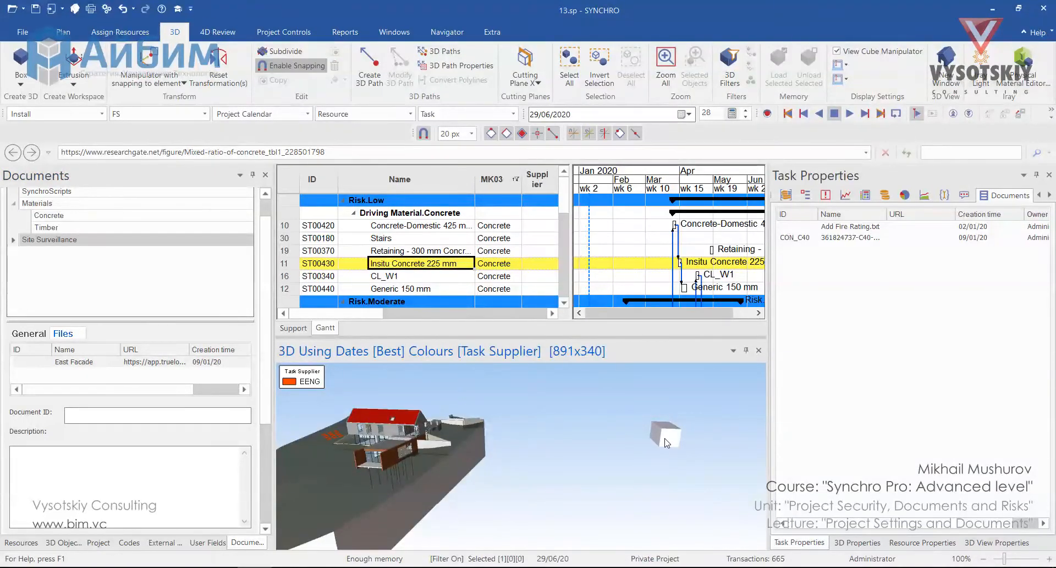
Select the box from another viewing angle and open the East Facade link from the documents in its 3D properties
click(665, 433)
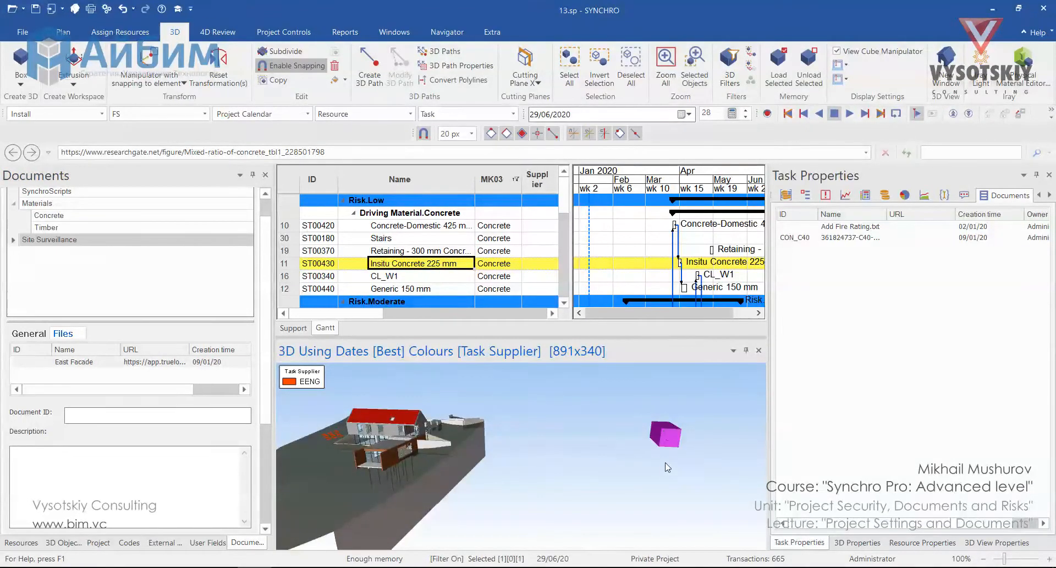
click(857, 542)
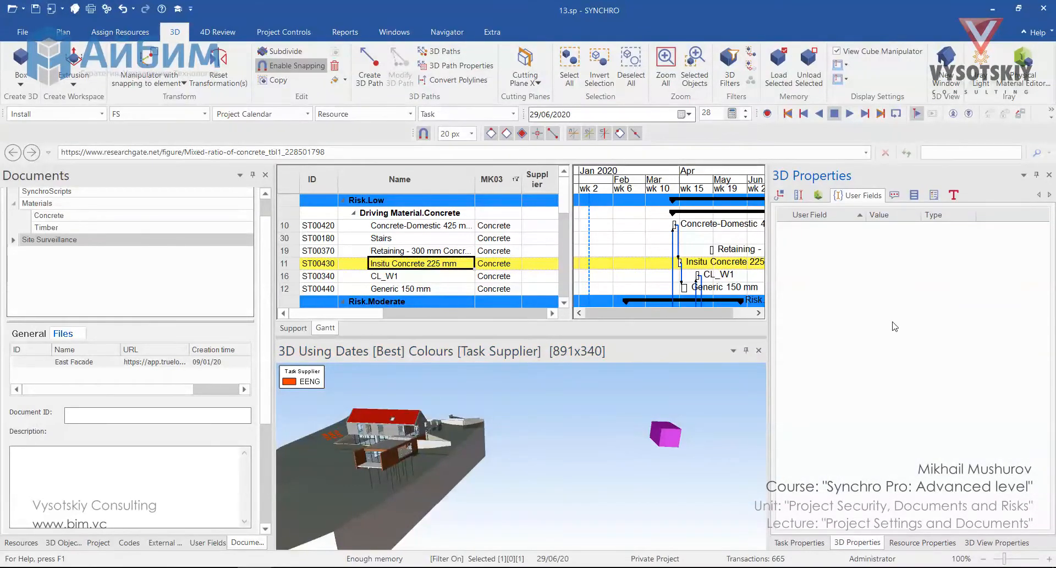
click(912, 198)
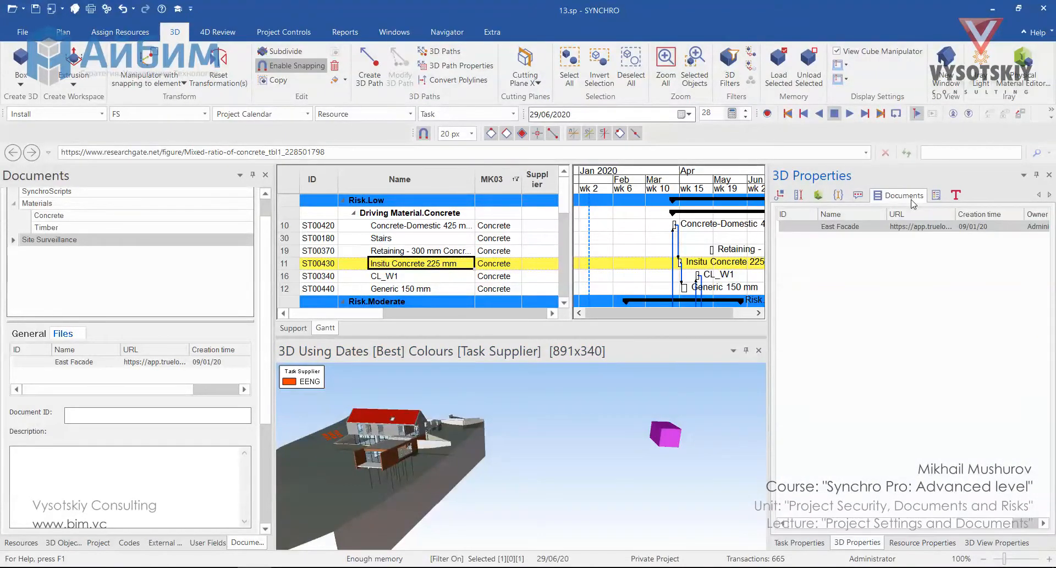
double_click(928, 226)
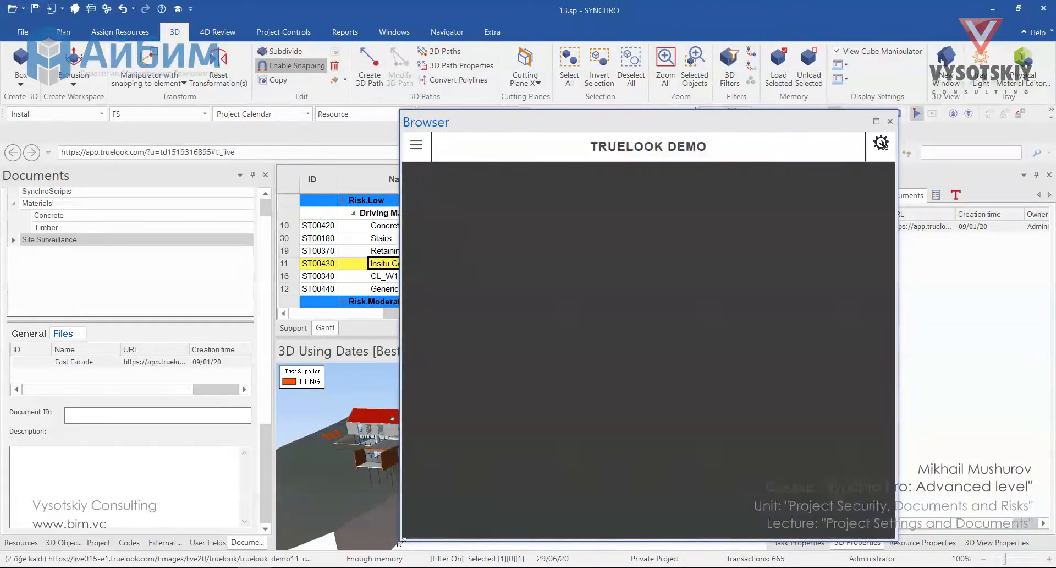
Start the Live Video on the TrueLook camera page and dock the browser window beside the 3D view
click(417, 146)
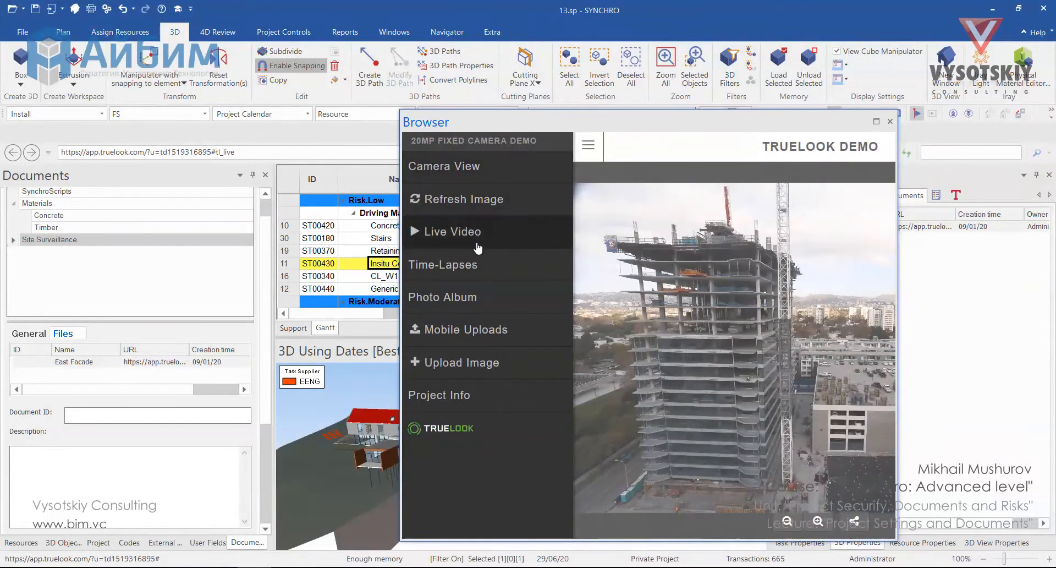
click(445, 231)
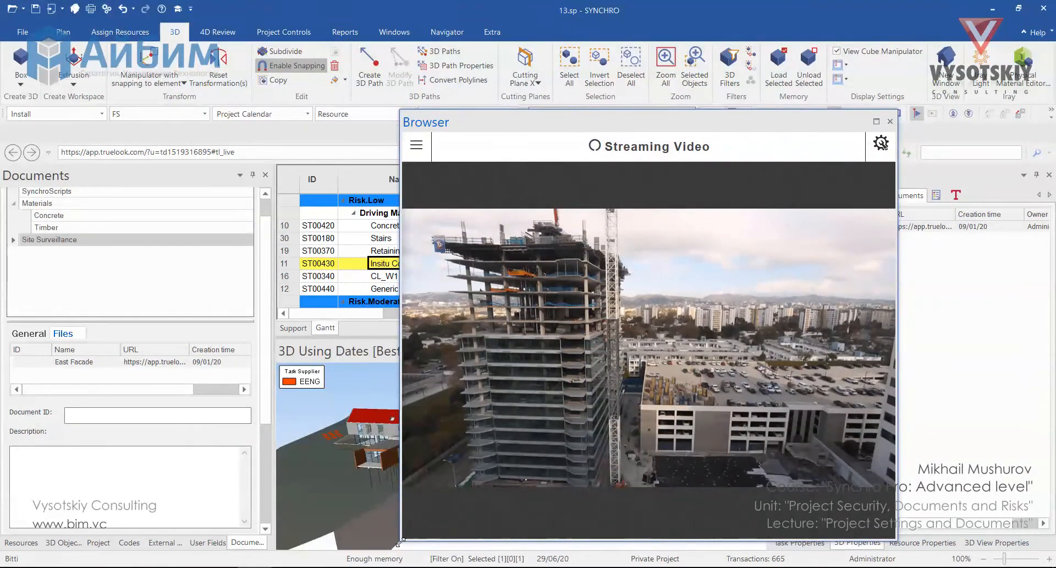
drag(400, 542, 547, 499)
drag(719, 130, 542, 447)
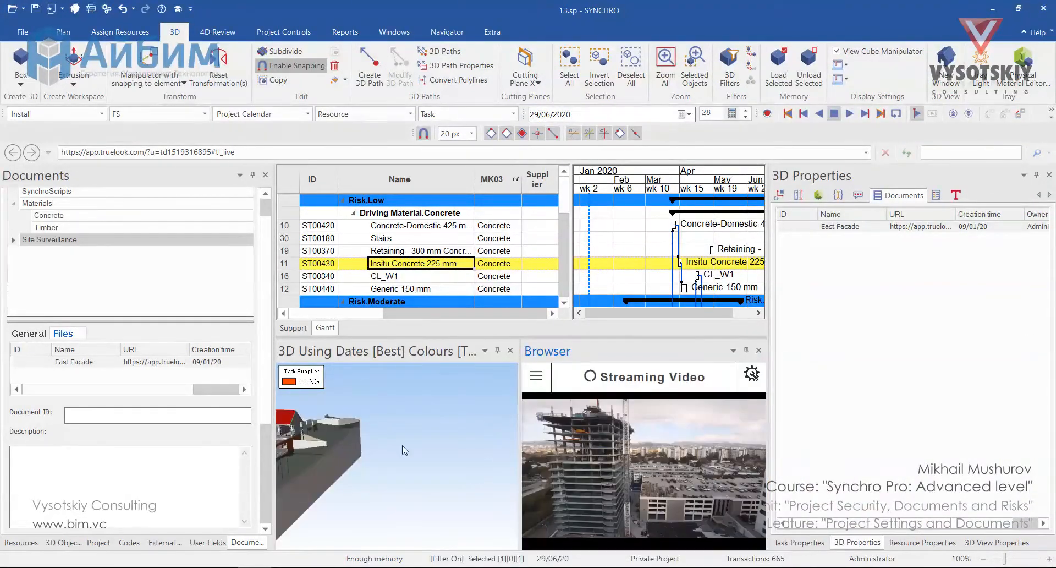